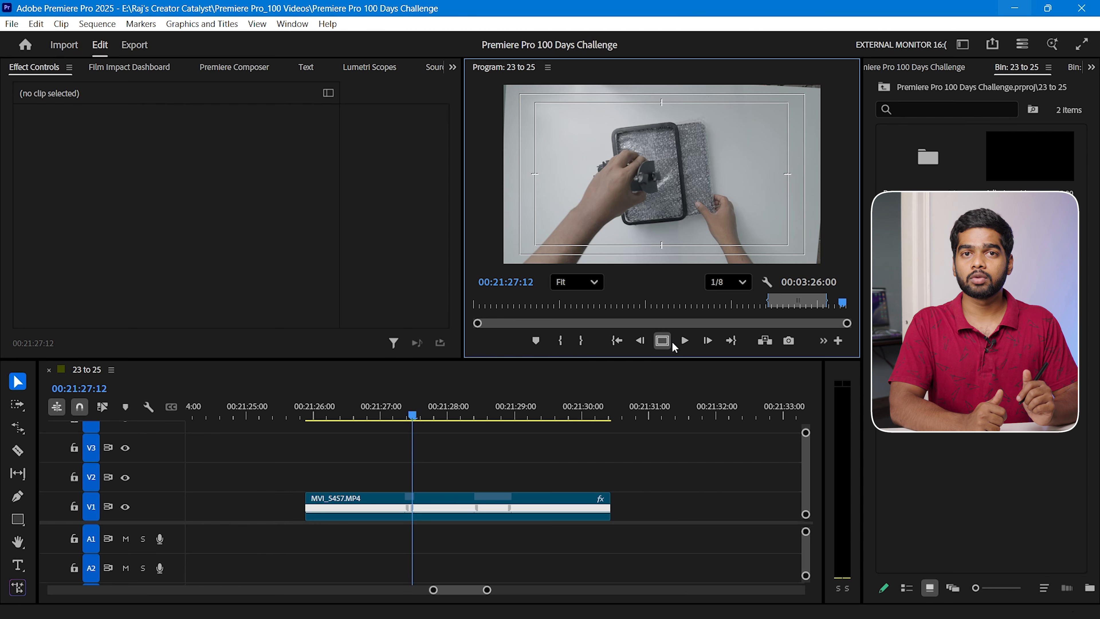
Hide the safe margins in the program monitor and set the MVI_5457.MP4 clip's Motion scale to 212.
click(662, 340)
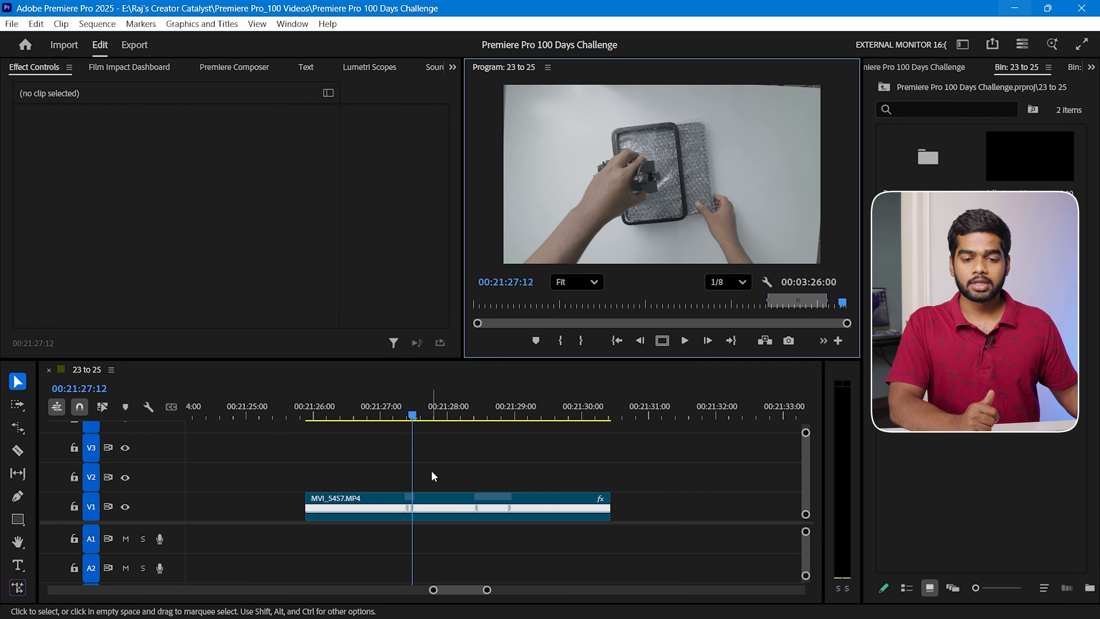
click(434, 498)
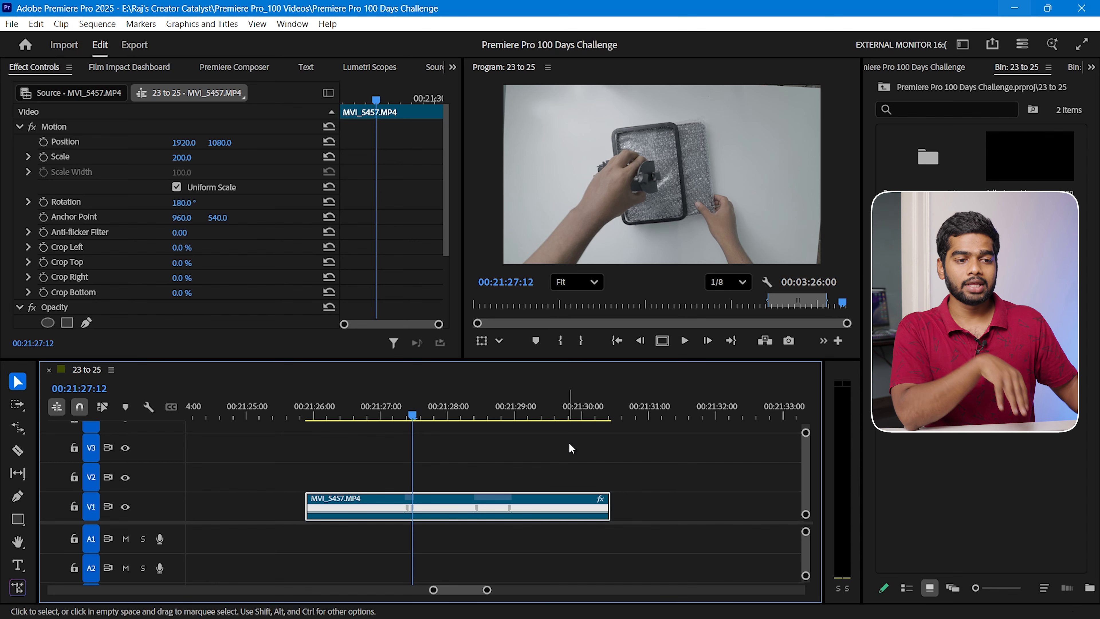
click(44, 130)
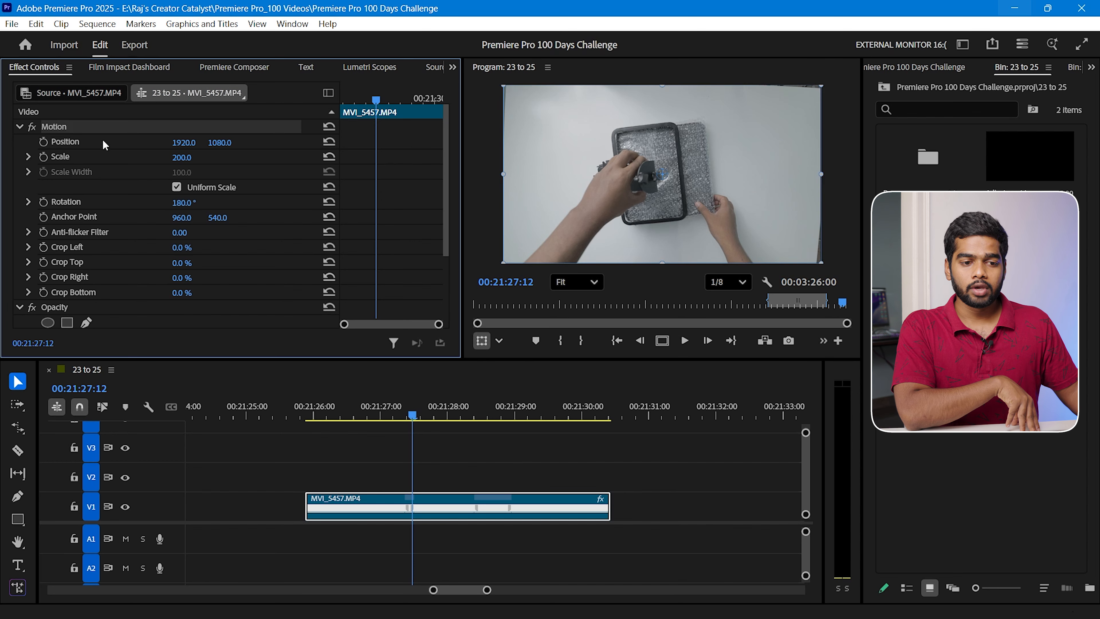
drag(175, 158, 179, 157)
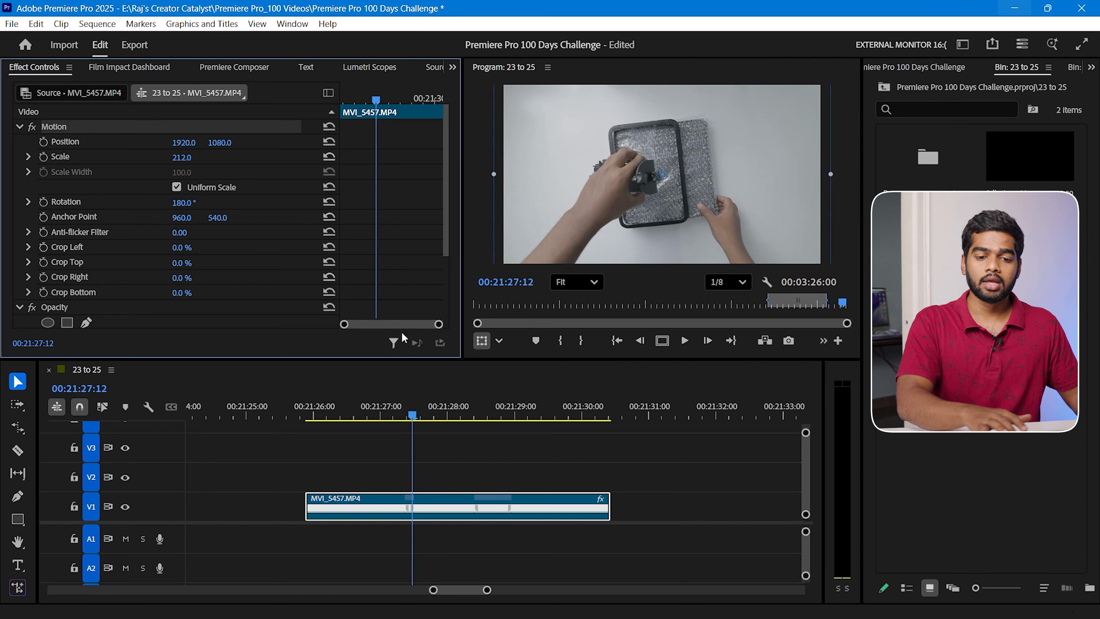
Examine how the clips are laid out across the whole 23 to 25 sequence.
click(511, 485)
click(536, 513)
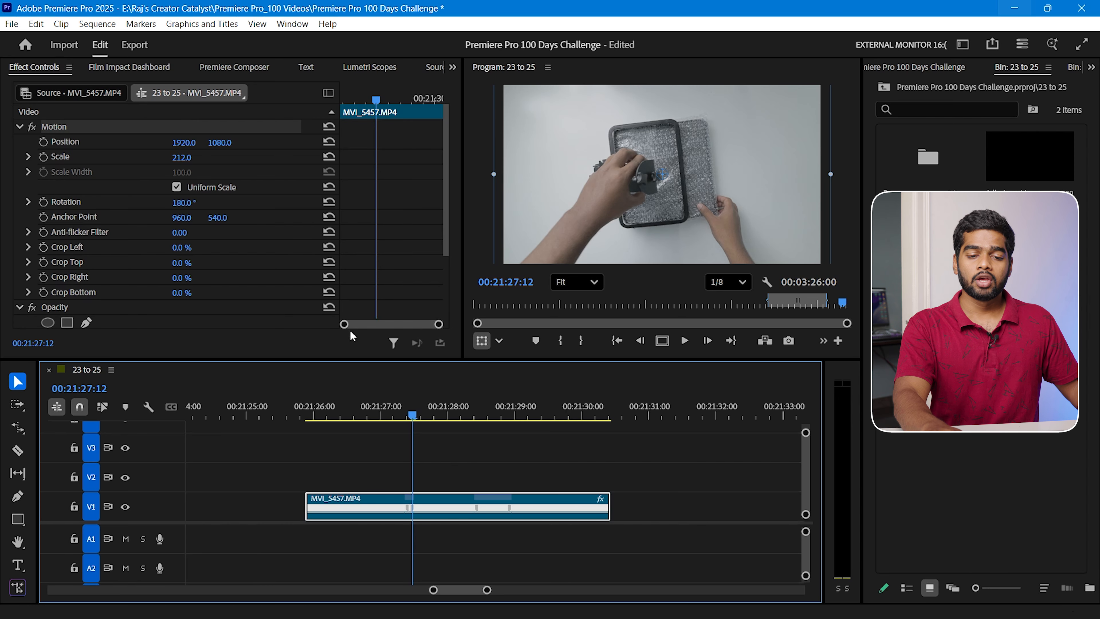
key(minus)
key(minus)
key(minus)
key(equal)
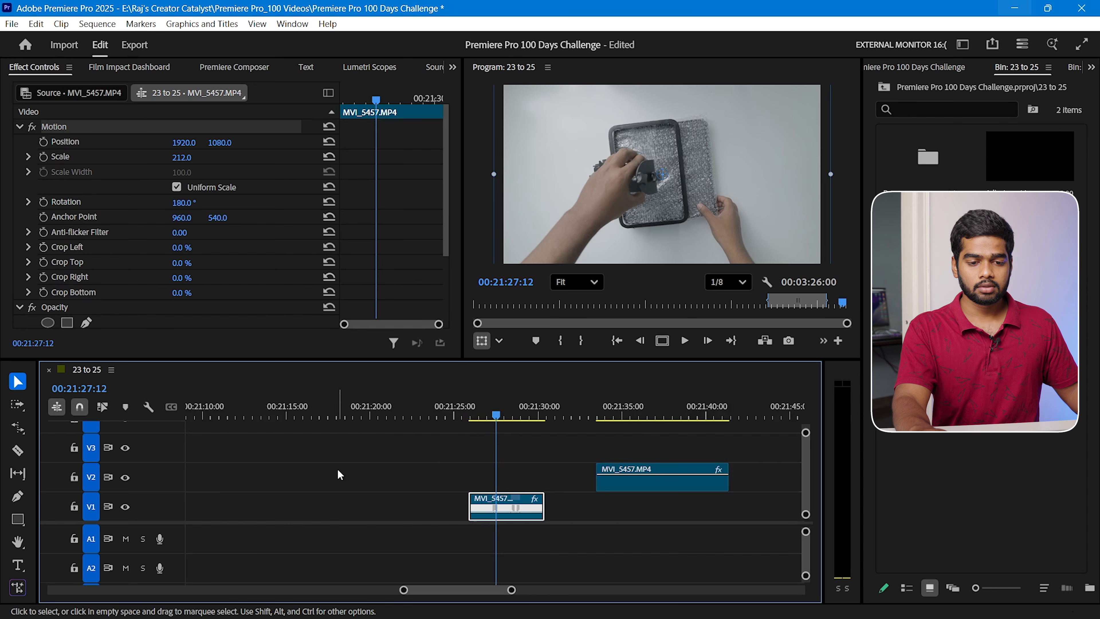
key(minus)
key(minus)
key(minus)
key(minus)
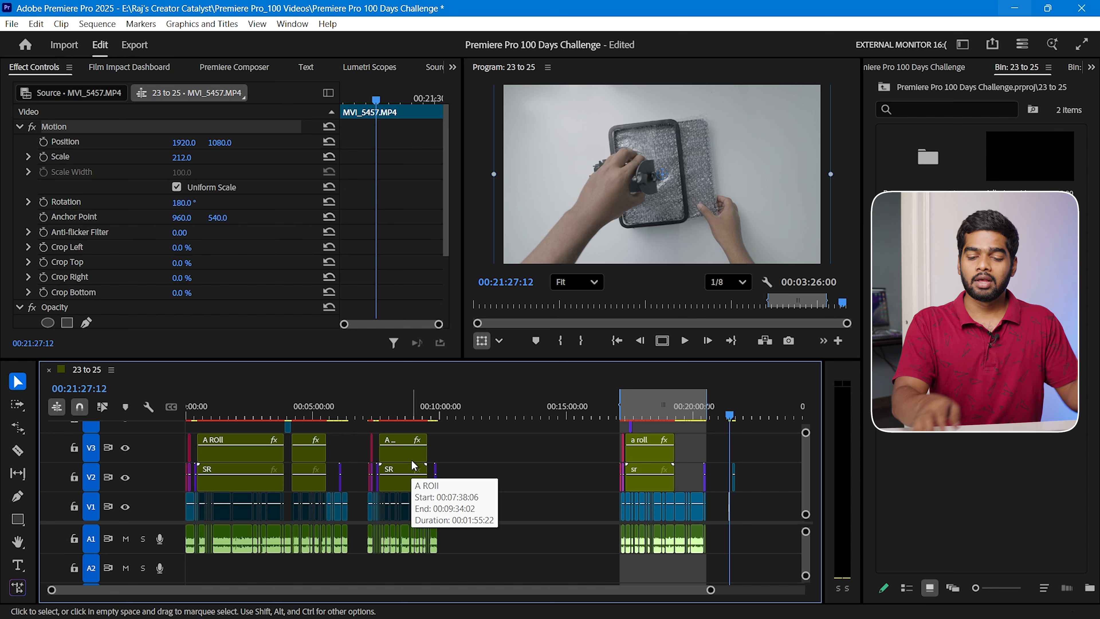
key(backslash)
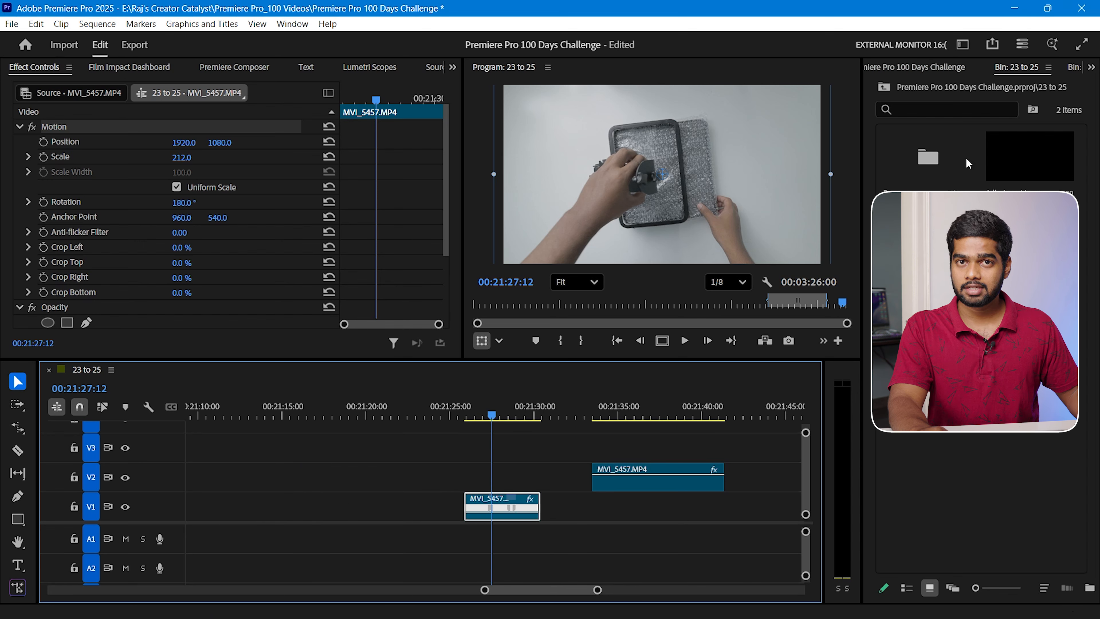
Add the Adjustment Layer from the bin to track V3, aligned with the start of the first MVI_5457.MP4 clip.
click(995, 173)
drag(1007, 162, 468, 448)
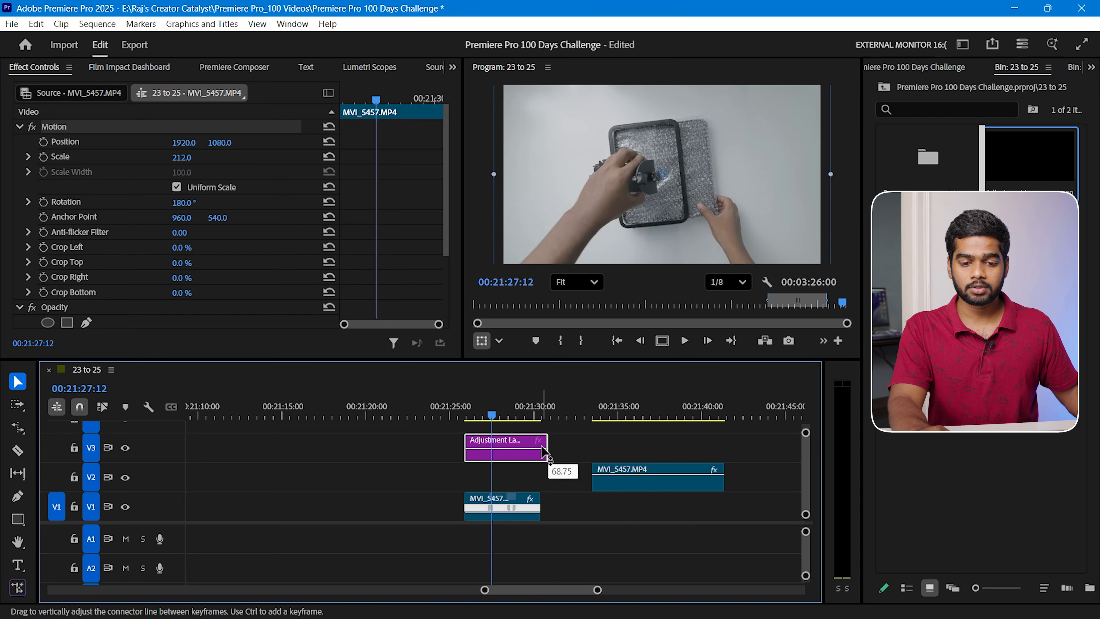
key(equal)
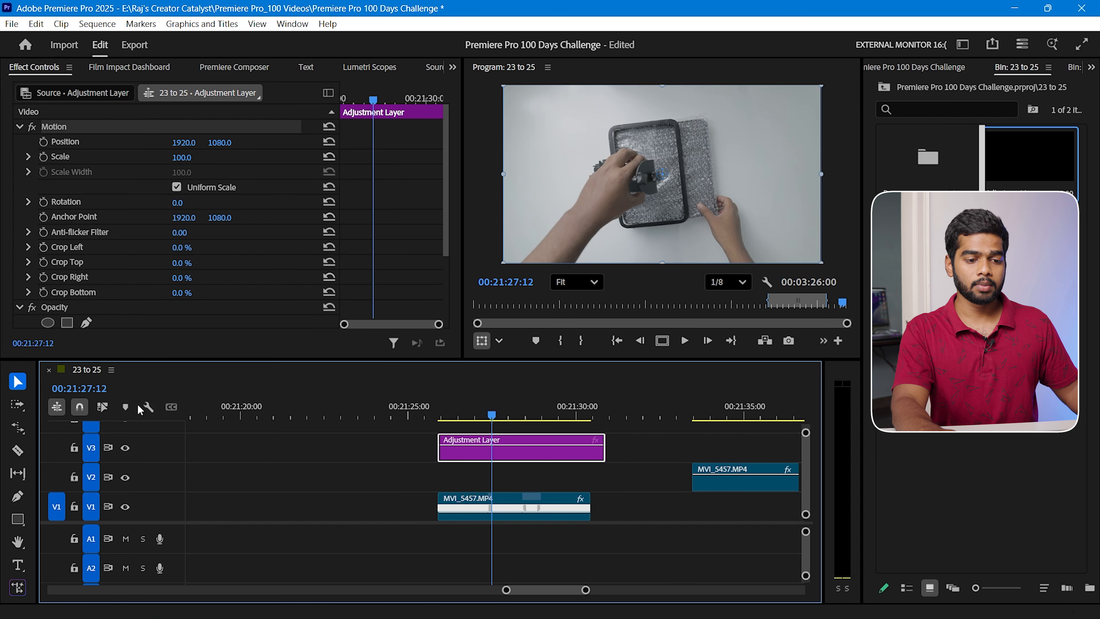
Turn off the display of video keyframes on the timeline clips.
click(148, 407)
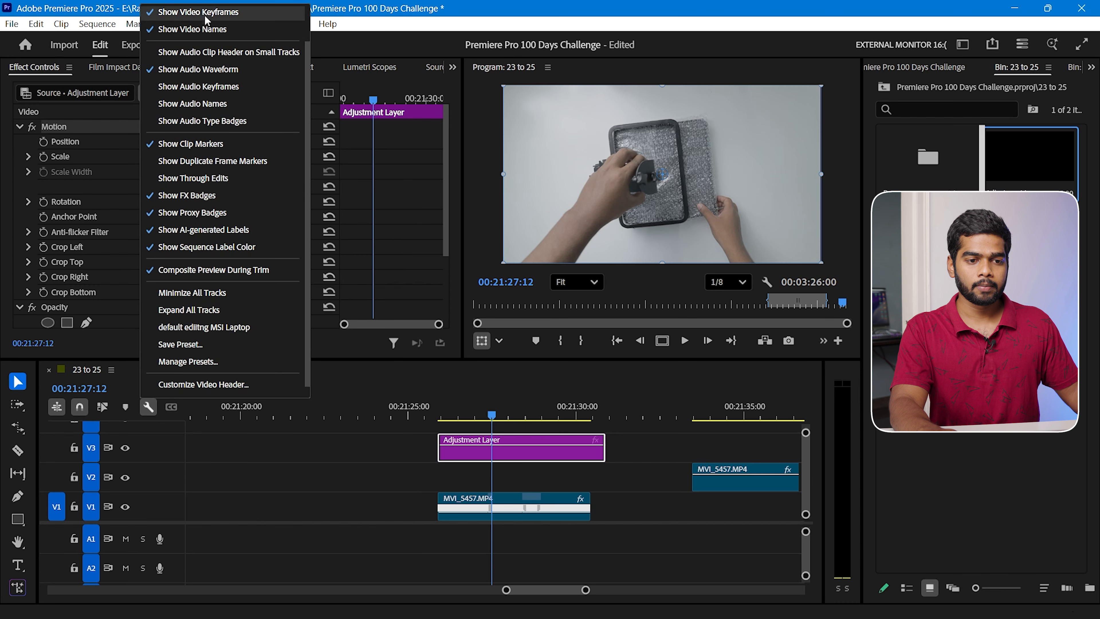
scroll(174, 30, up, 1)
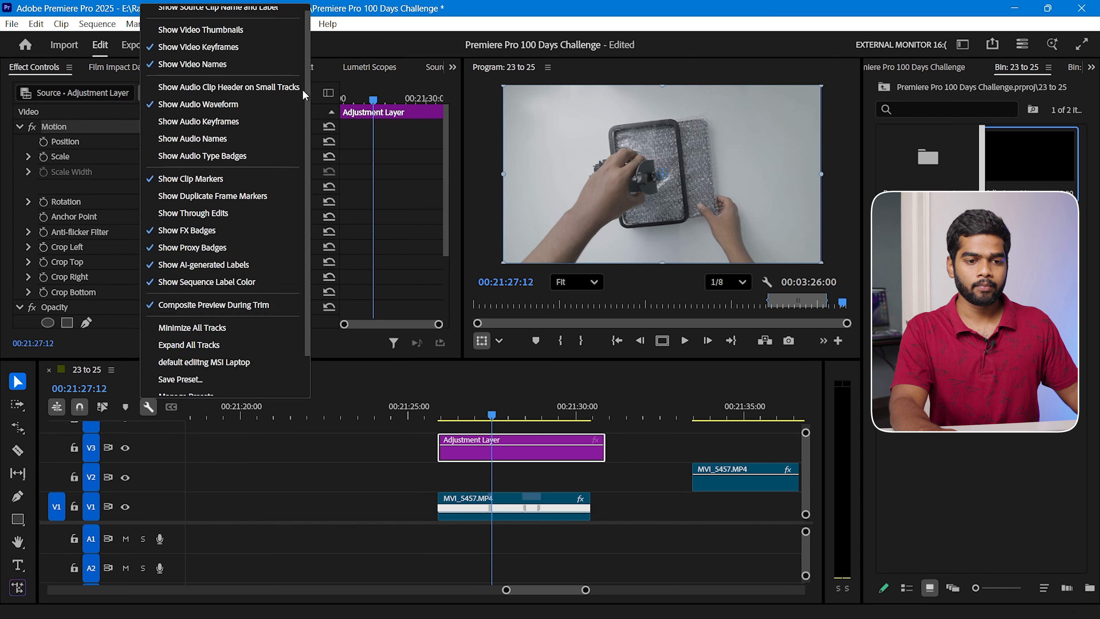
click(172, 55)
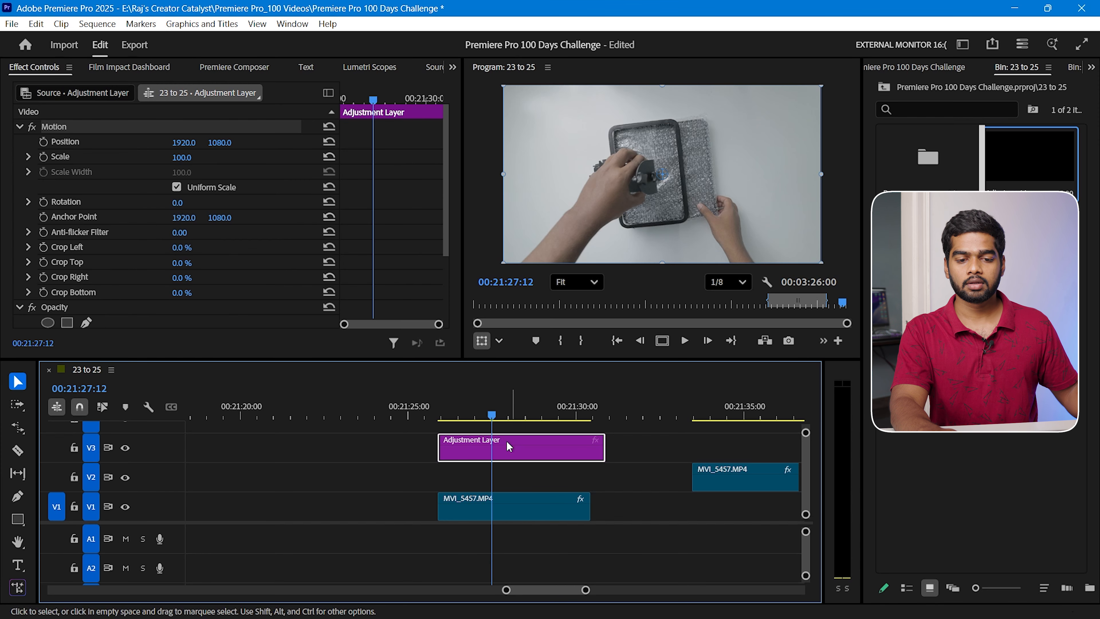
Move the adjustment layer down to V2 and trim its end to match the first MVI_5457.MP4 clip.
drag(489, 455, 499, 486)
drag(604, 481, 590, 481)
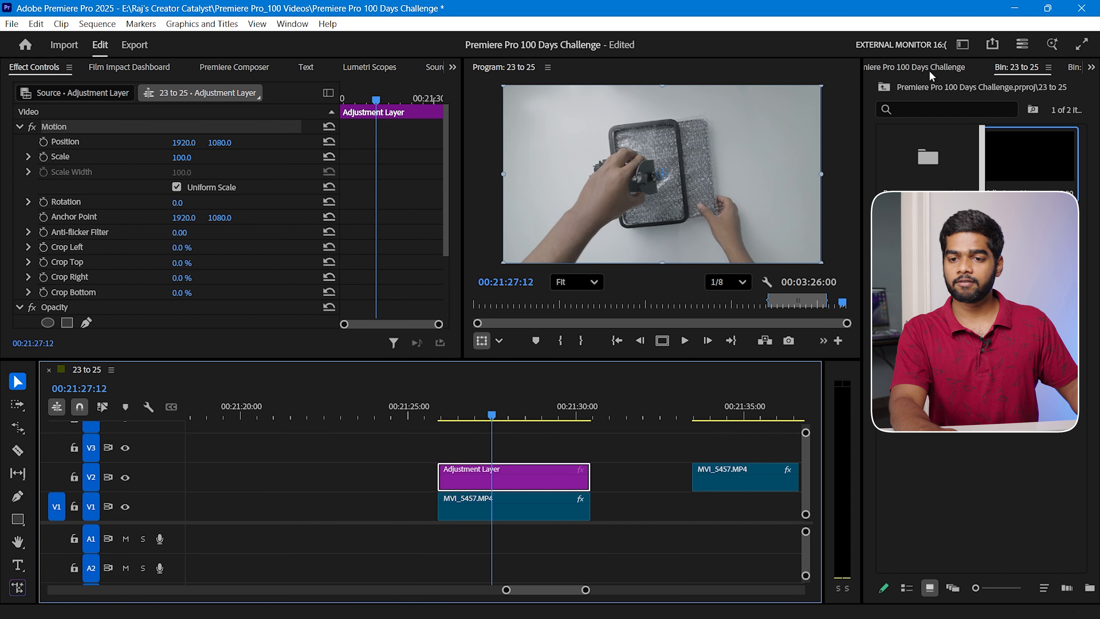
Apply the Transform video effect to the adjustment layer and review the effect's settings.
click(1092, 67)
click(980, 87)
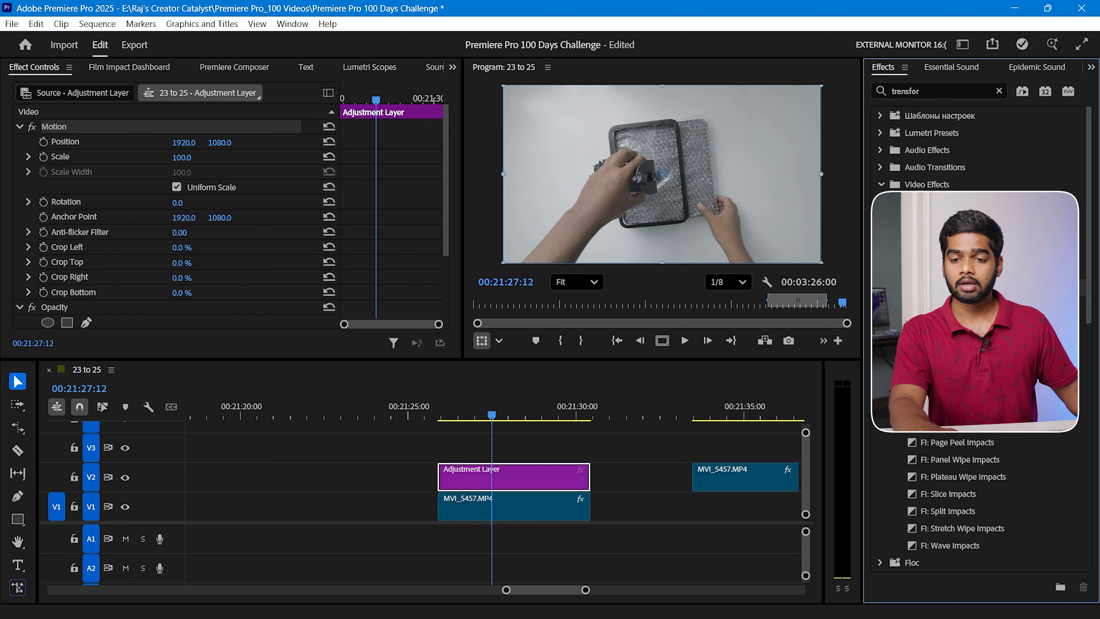
drag(944, 304, 498, 476)
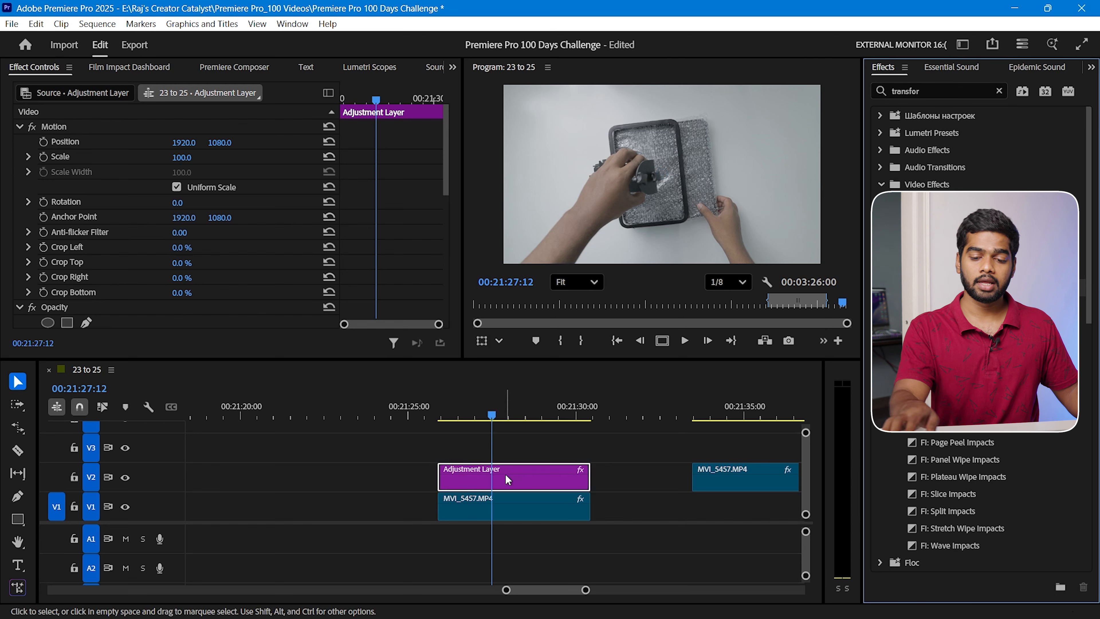
drag(445, 174, 461, 268)
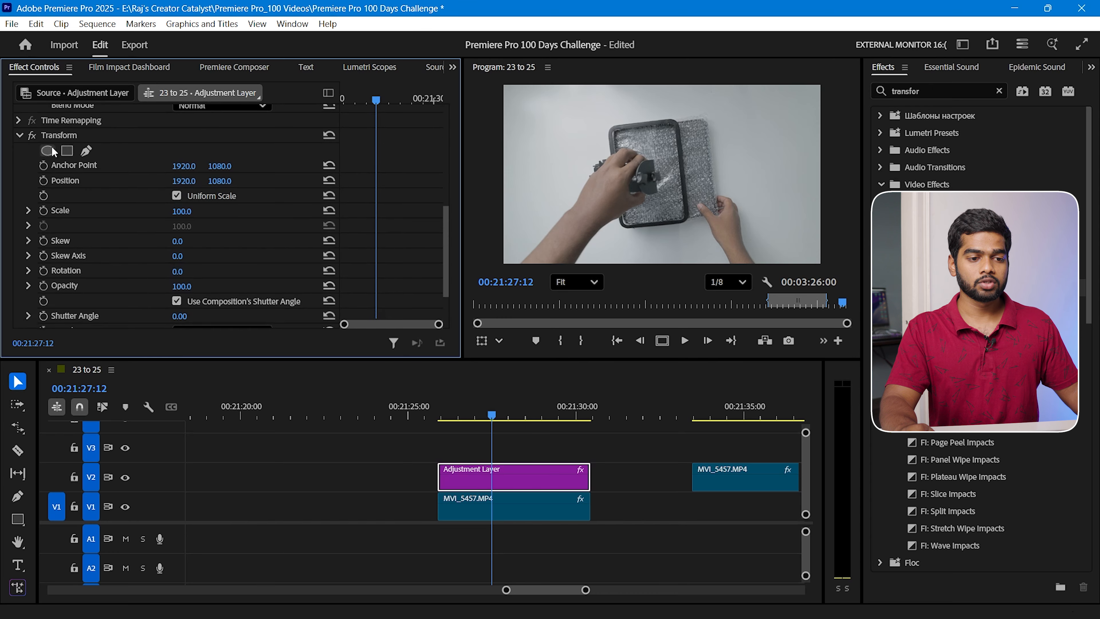
click(70, 132)
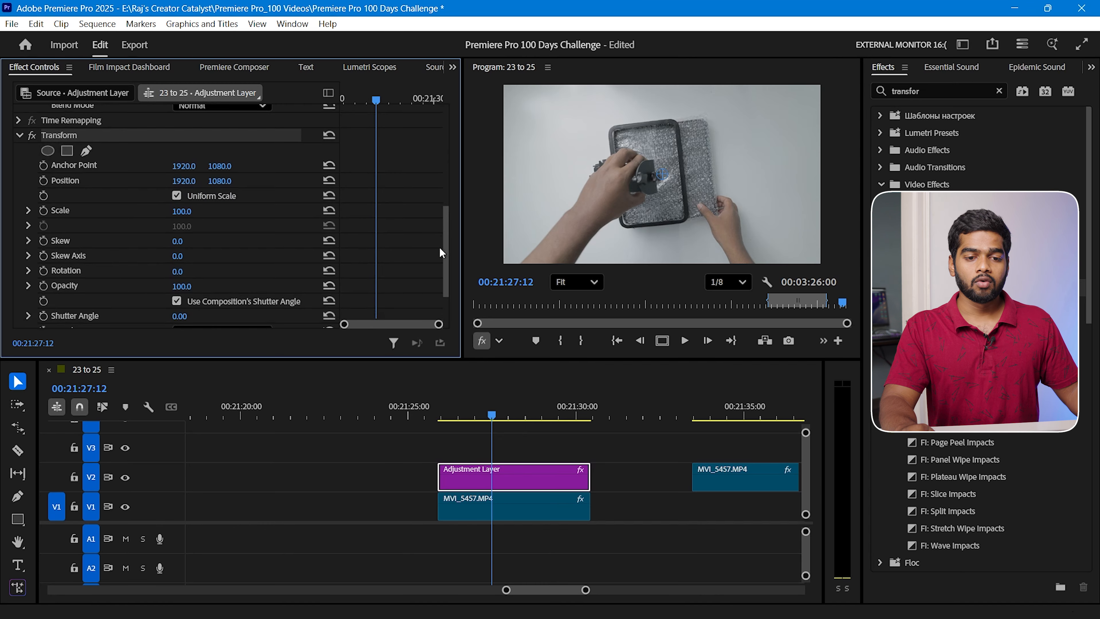
scroll(446, 266, down, 2)
Place the second MVI_5457.MP4 clip on V1 directly after the first and shift the adjustment layer past both clips on V2.
drag(724, 476, 624, 502)
drag(514, 480, 693, 475)
key(minus)
Set the first MVI_5457.MP4 clip's Motion scale to 250 and compare it with the second clip's scale.
click(518, 502)
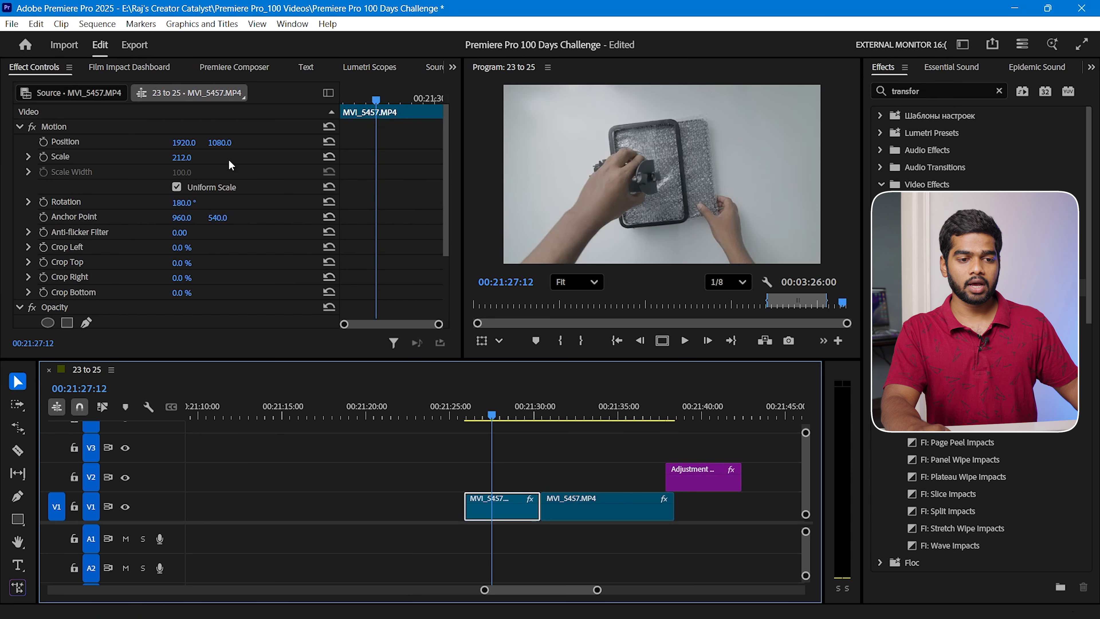
click(184, 160)
text(250)
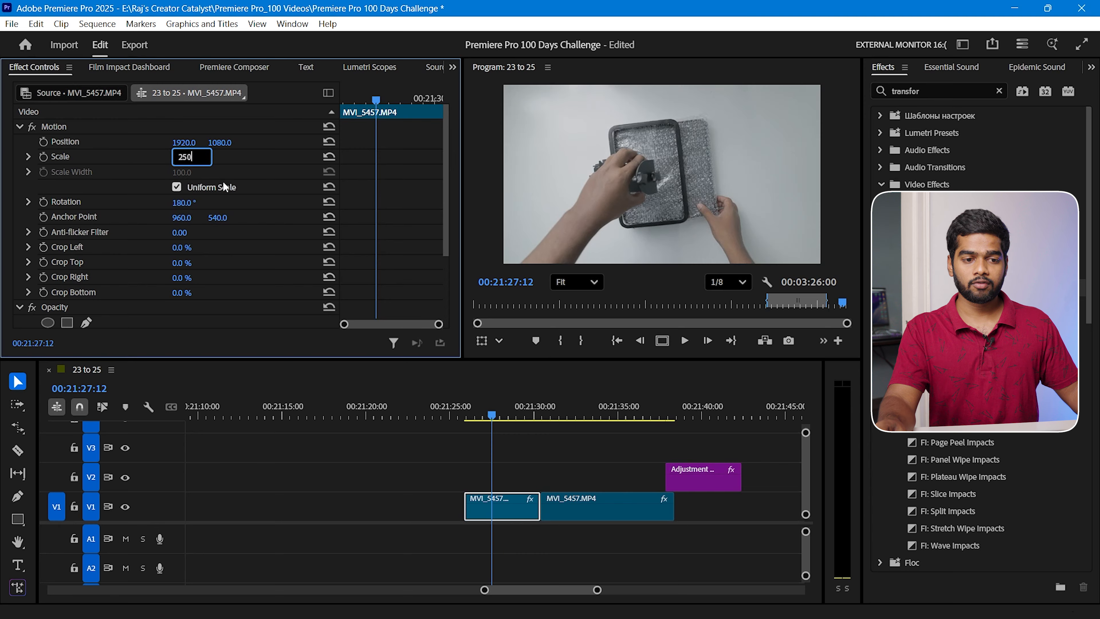
key(Return)
drag(525, 412, 570, 412)
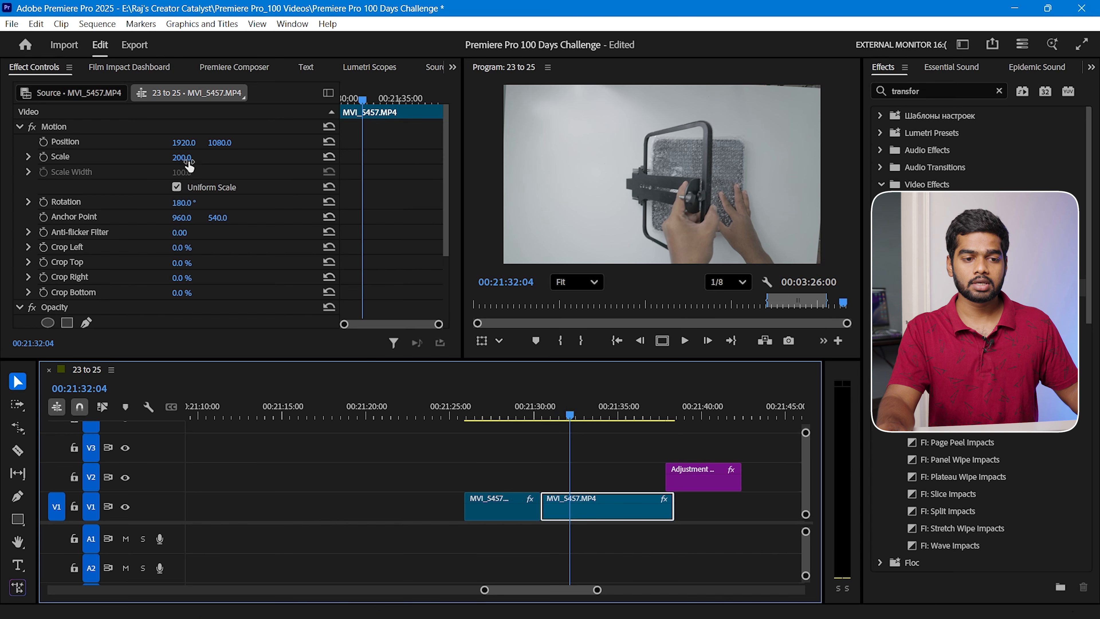
click(515, 502)
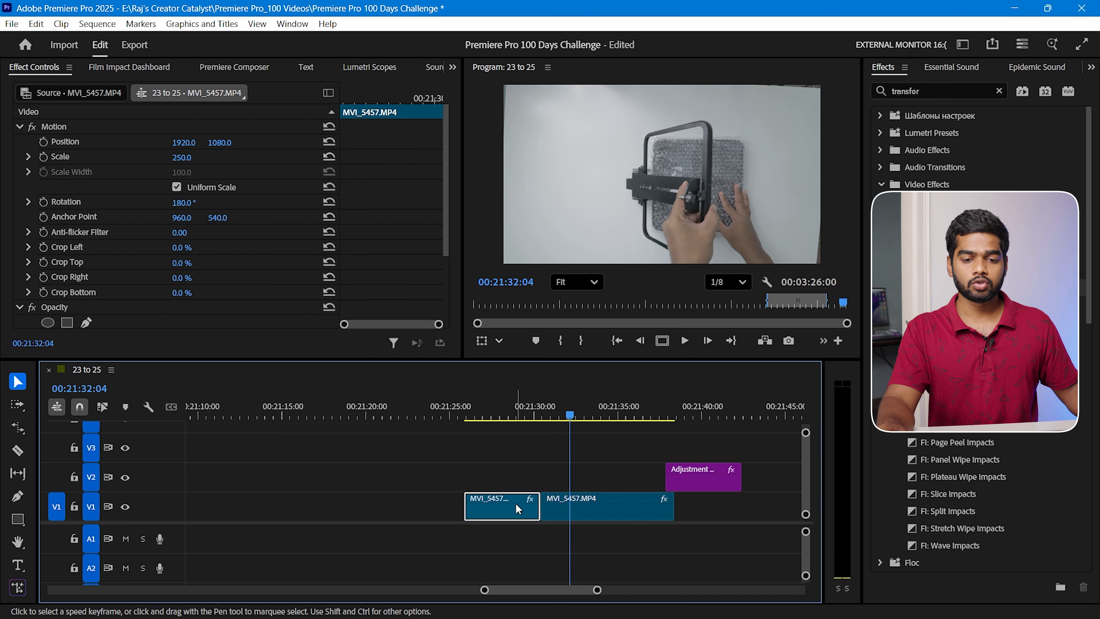
click(597, 508)
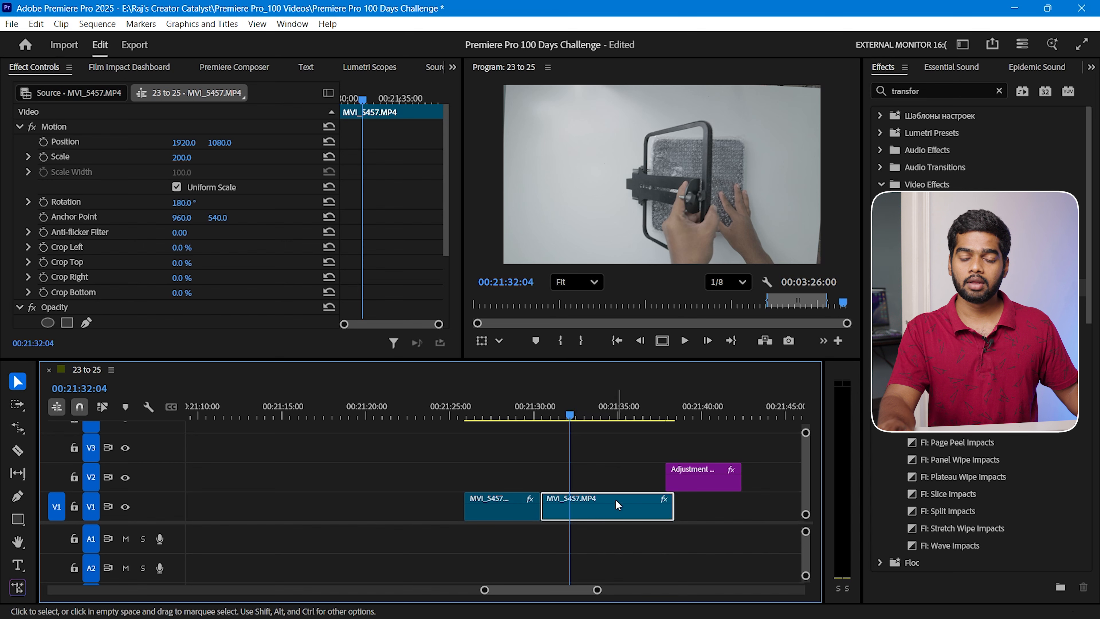
Set the first MVI_5457.MP4 clip's Motion scale to 200.
click(507, 507)
click(181, 157)
text(200)
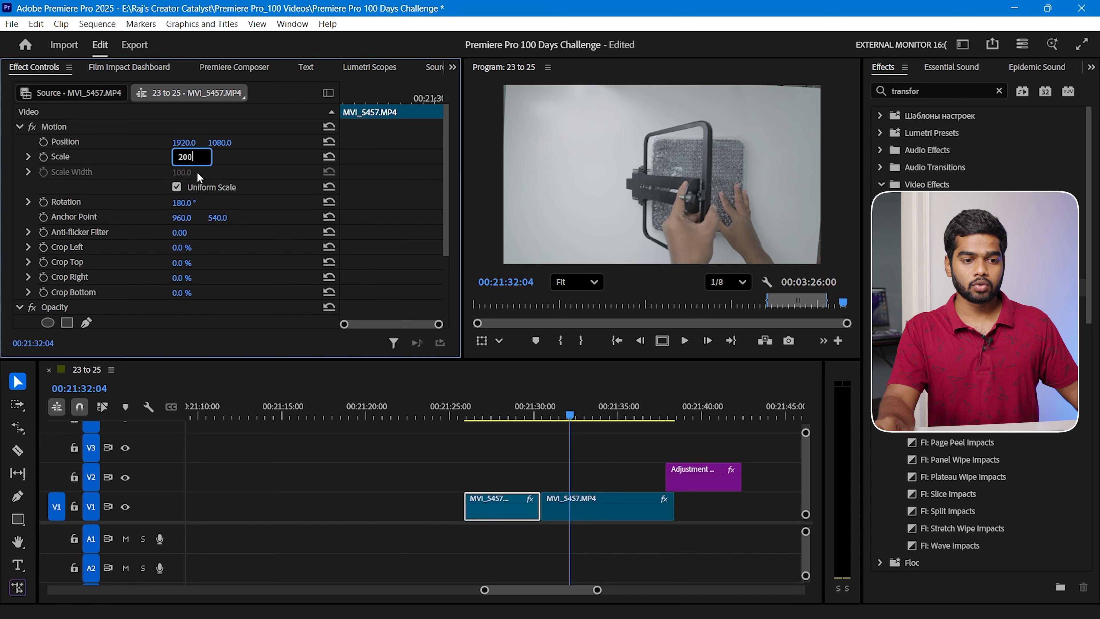
key(Return)
Place the adjustment layer on V3 and stretch it to span both MVI_5457.MP4 clips.
mouse_move(683, 474)
mouse_down()
mouse_move(481, 475)
mouse_move(674, 479)
mouse_up()
drag(546, 467, 532, 449)
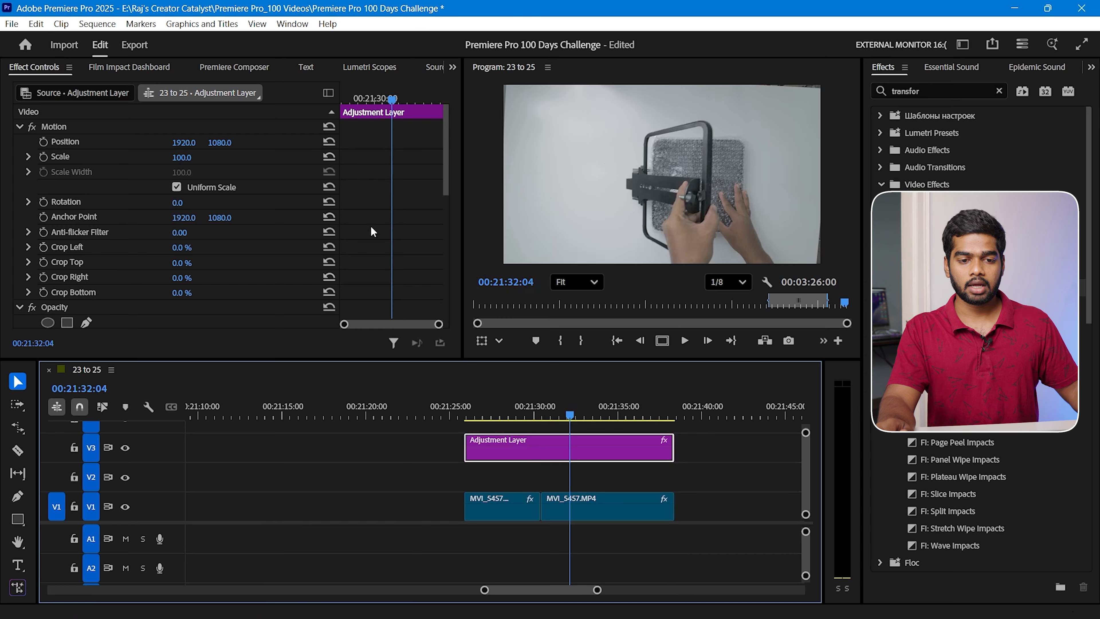
Set the scale in the adjustment layer's Transform effect to 150.
drag(445, 182, 454, 277)
click(69, 156)
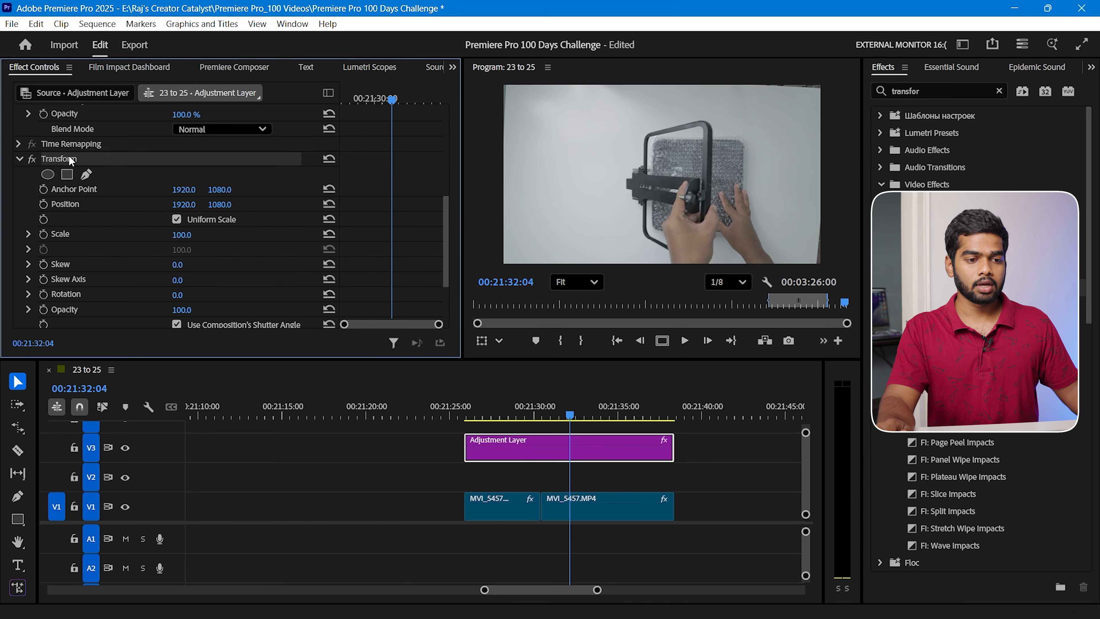
click(175, 234)
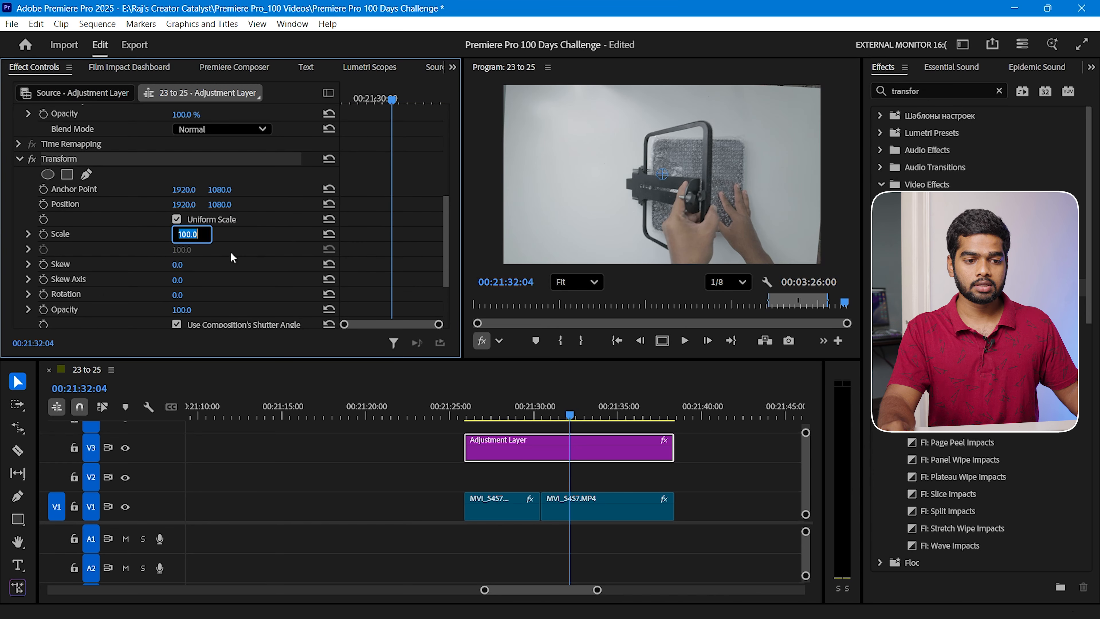
key(Return)
click(182, 234)
text(150)
key(Return)
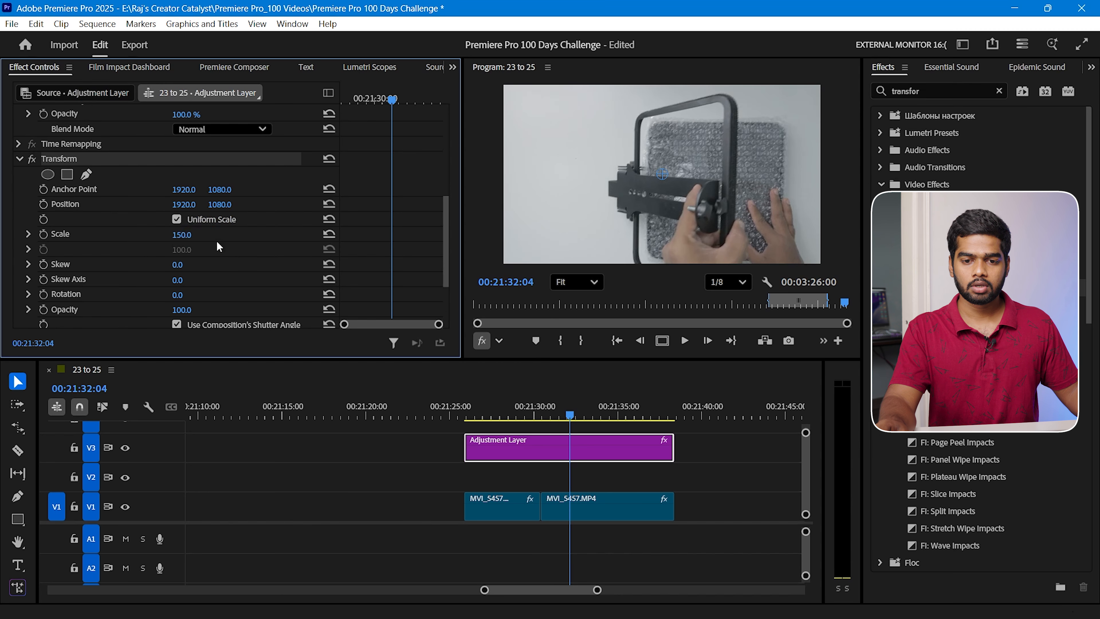
Set the adjustment layer's Transform scale to 110 and scrub through the clips to check the framing.
text(110)
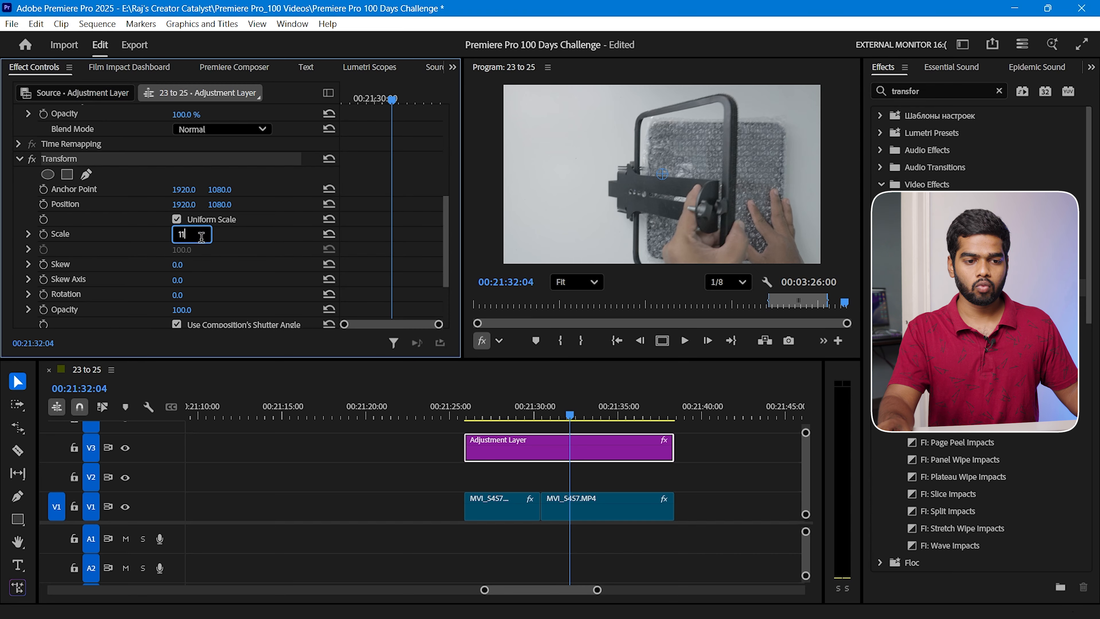
key(Return)
drag(544, 408, 593, 464)
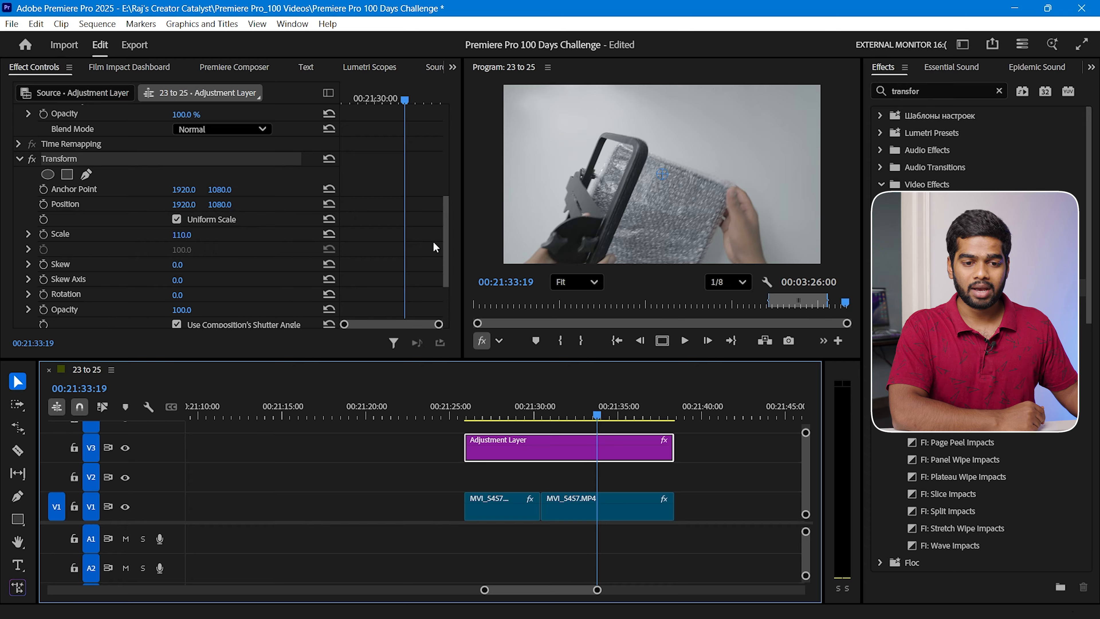
Disable Use Composition's Shutter Angle in the Transform effect and set the shutter angle to 180.
scroll(454, 288, down, 4)
scroll(450, 284, up, 1)
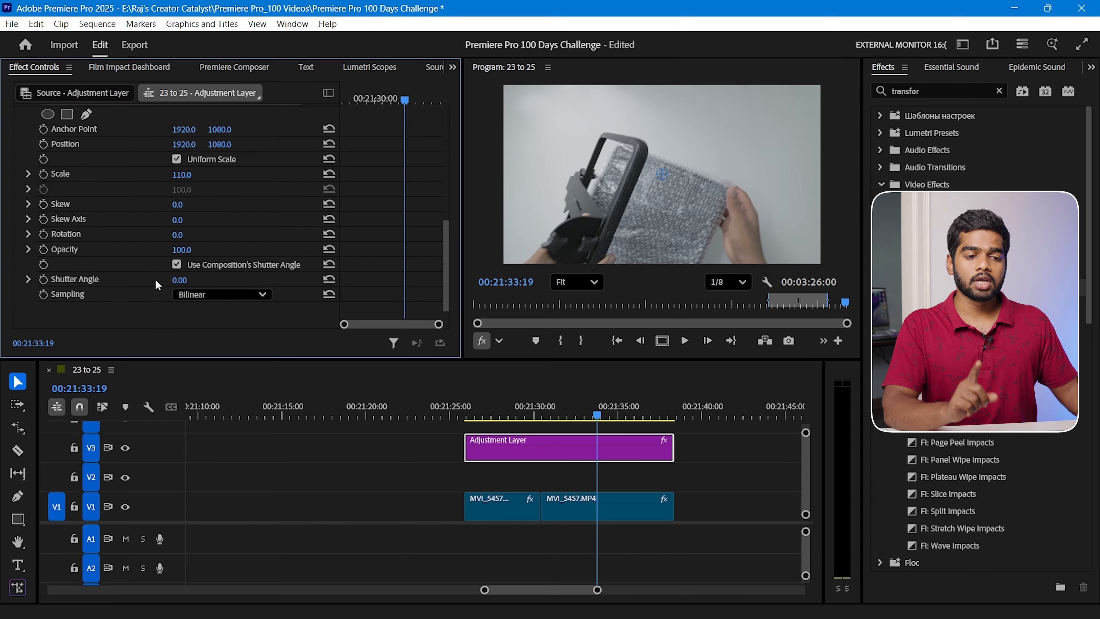
click(177, 265)
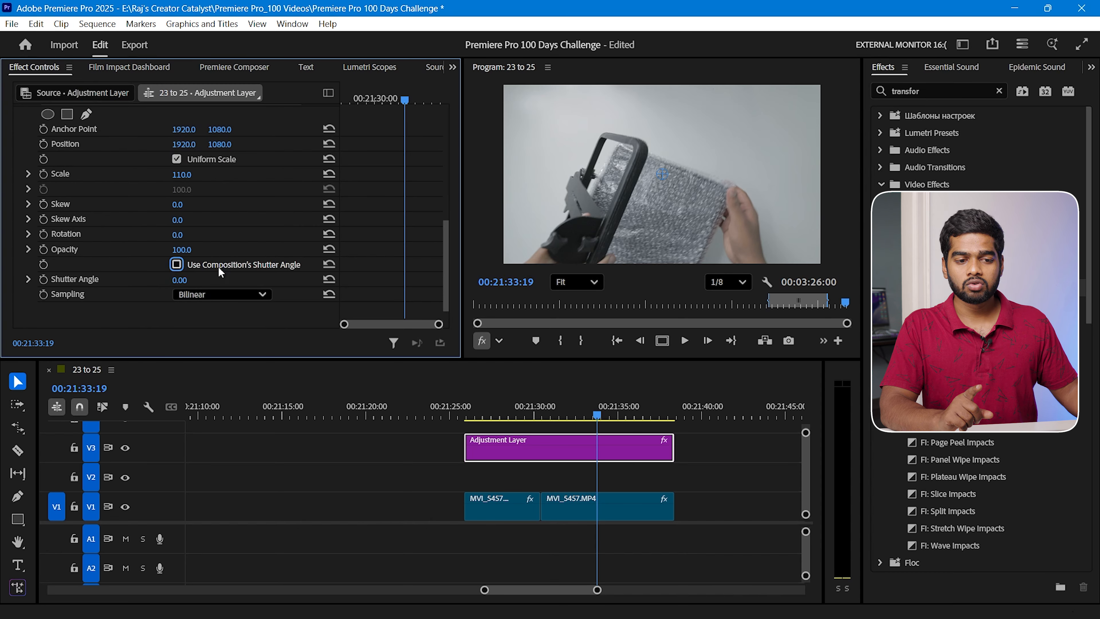
click(196, 279)
text(180)
key(Return)
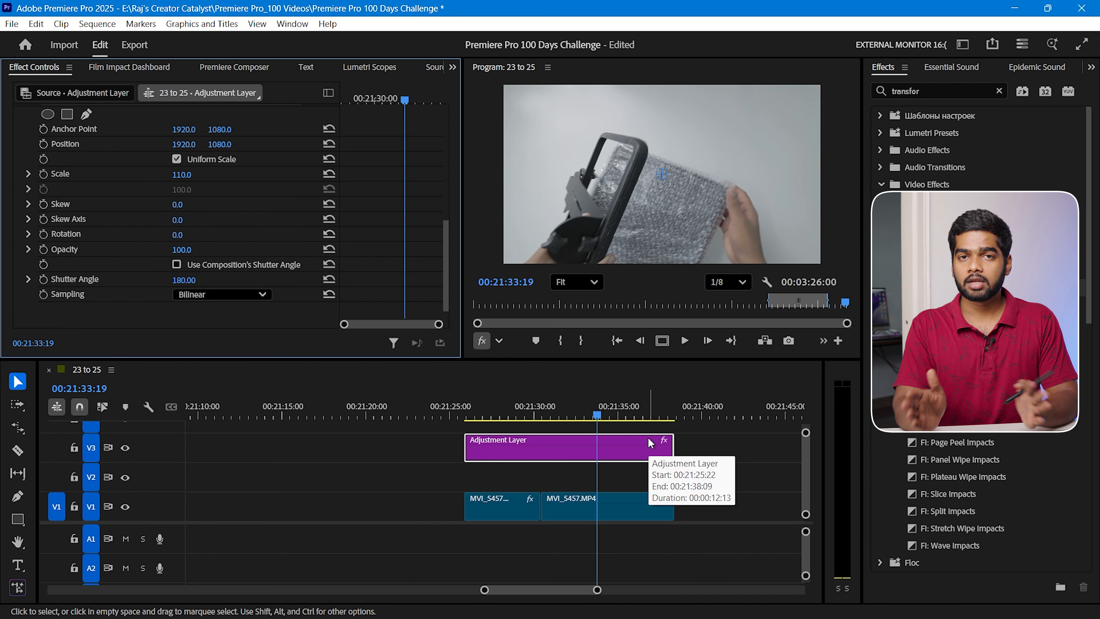
Move the adjustment layer from V3 down to V2, directly above the two clips.
click(521, 463)
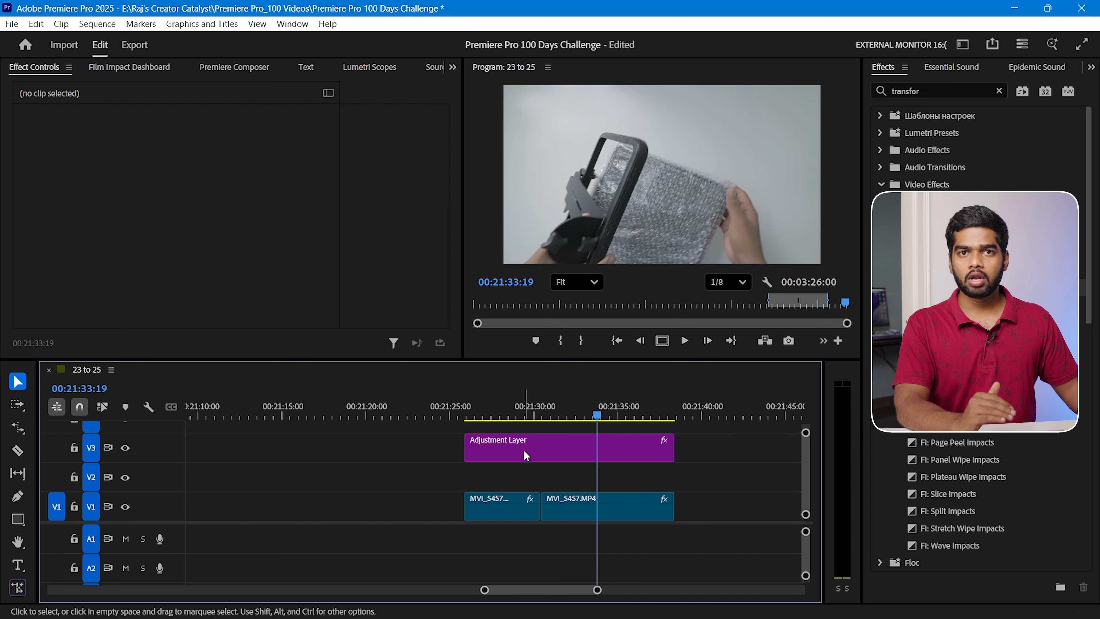
click(534, 451)
drag(536, 451, 536, 465)
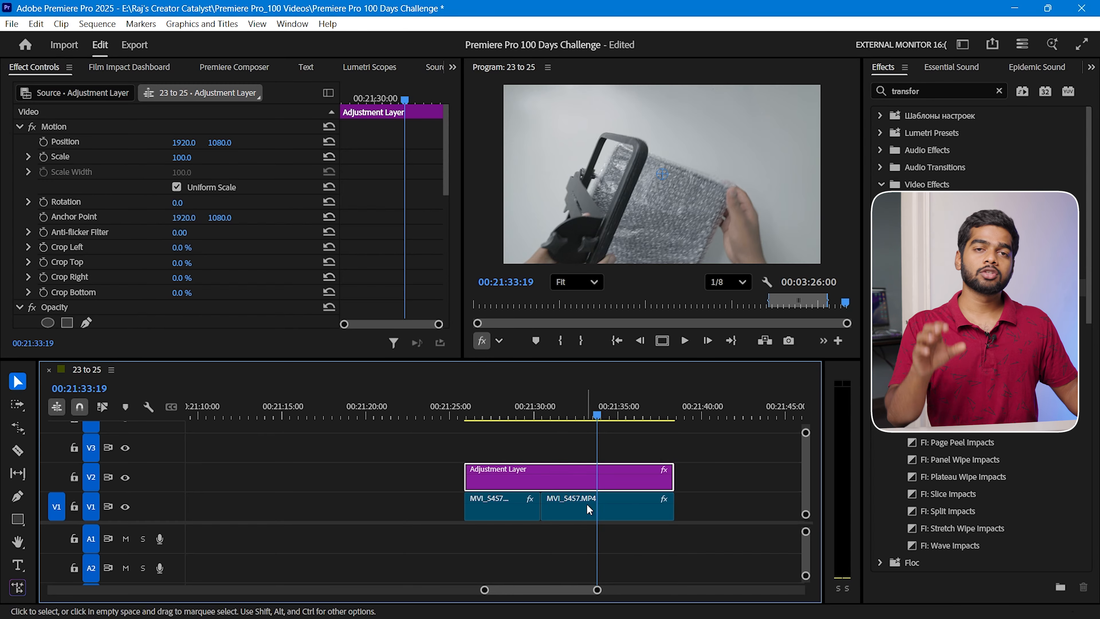
Enable keyframing for Position and Scale in the adjustment layer's Transform effect at the layer's start, 00:21:25:22.
mouse_move(521, 474)
mouse_down()
mouse_move(515, 454)
mouse_move(526, 475)
mouse_up()
drag(447, 175, 455, 269)
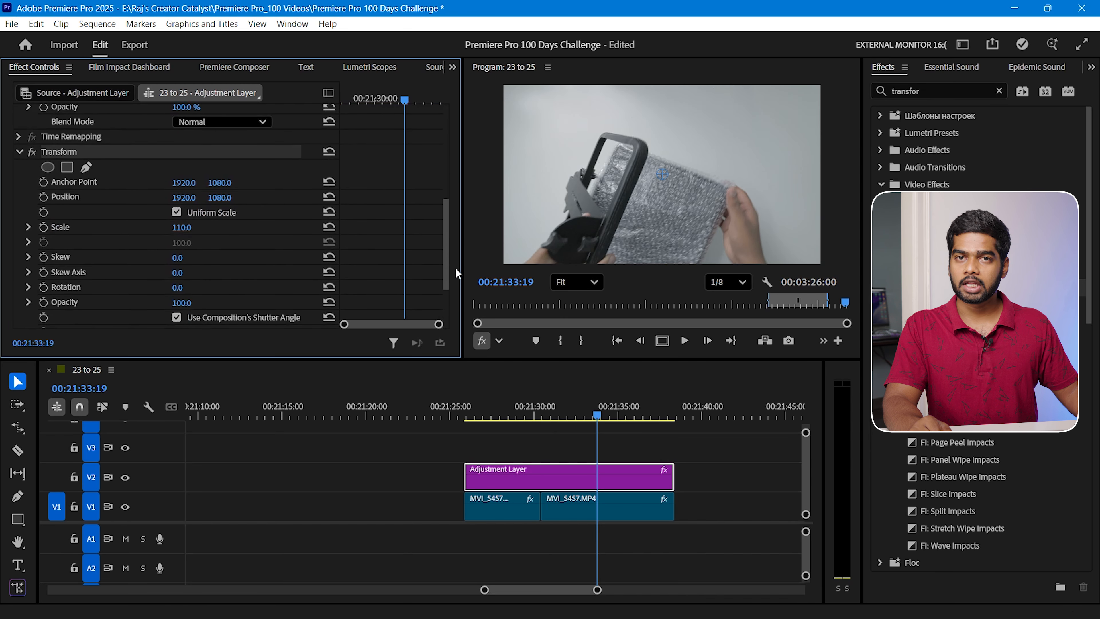
click(520, 392)
key(Up)
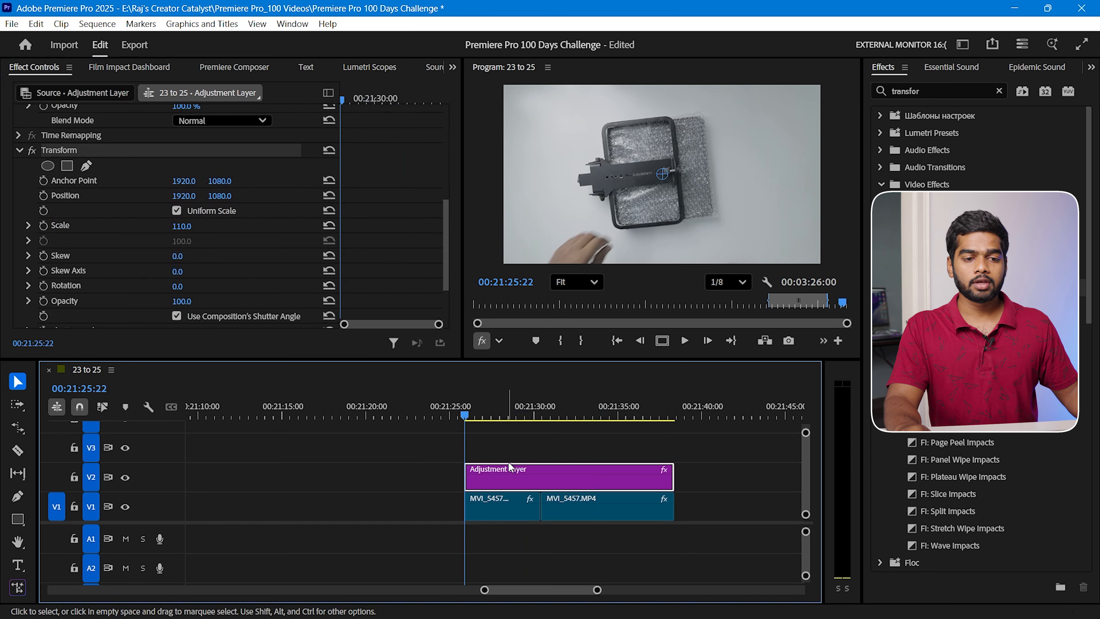
click(43, 195)
click(43, 225)
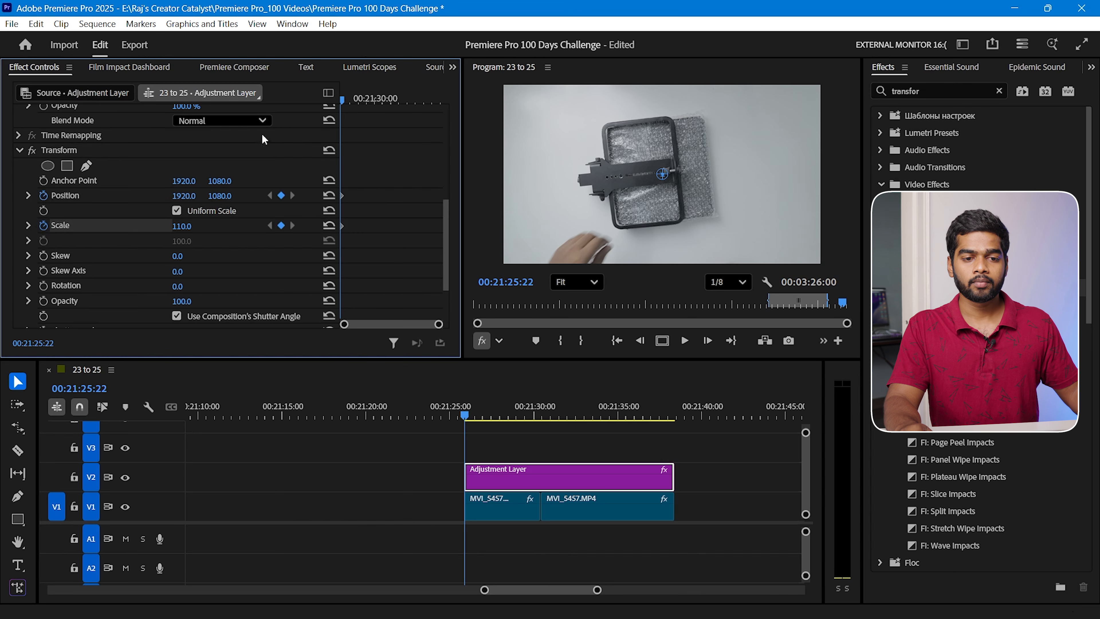
Add second Position and Scale keyframes to the Transform effect and shift both to 00:21:32:10.
drag(346, 101, 373, 98)
click(282, 196)
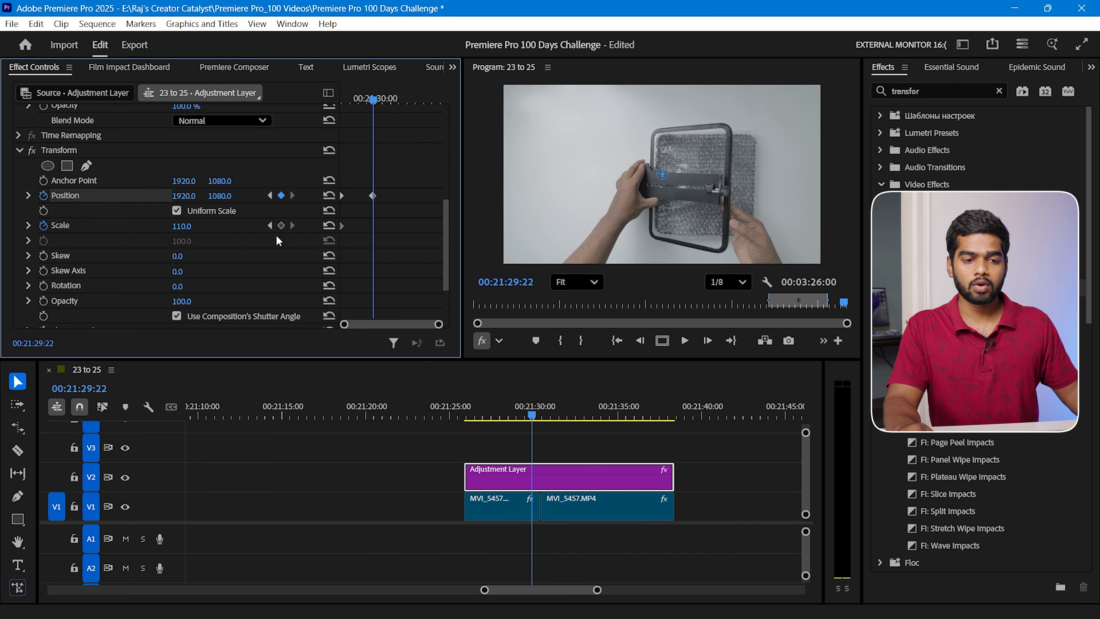
click(282, 225)
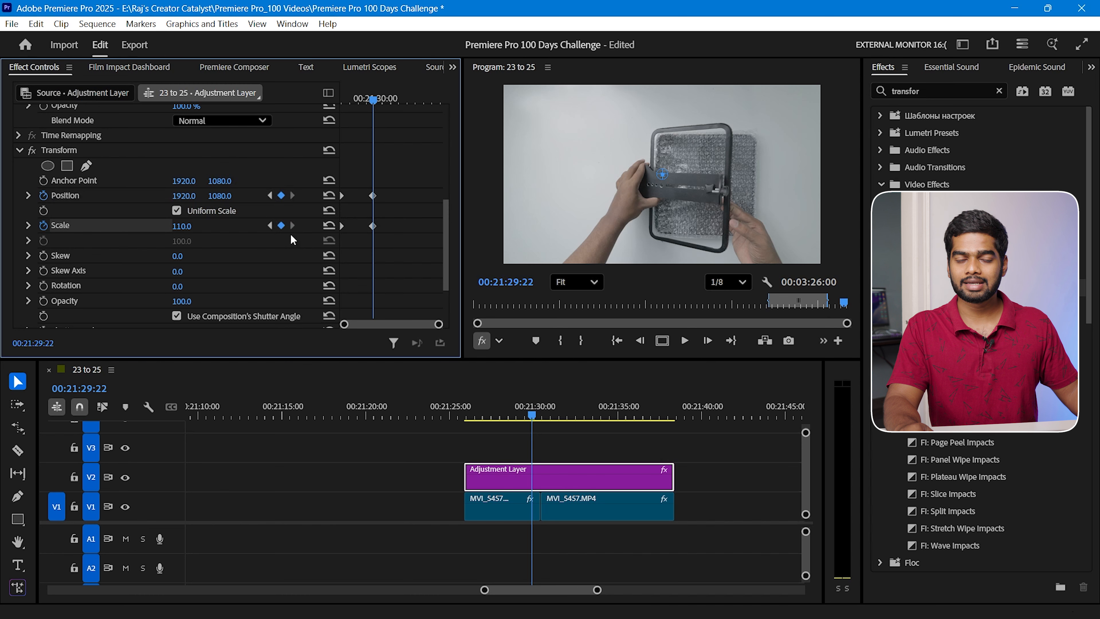
drag(371, 225, 391, 235)
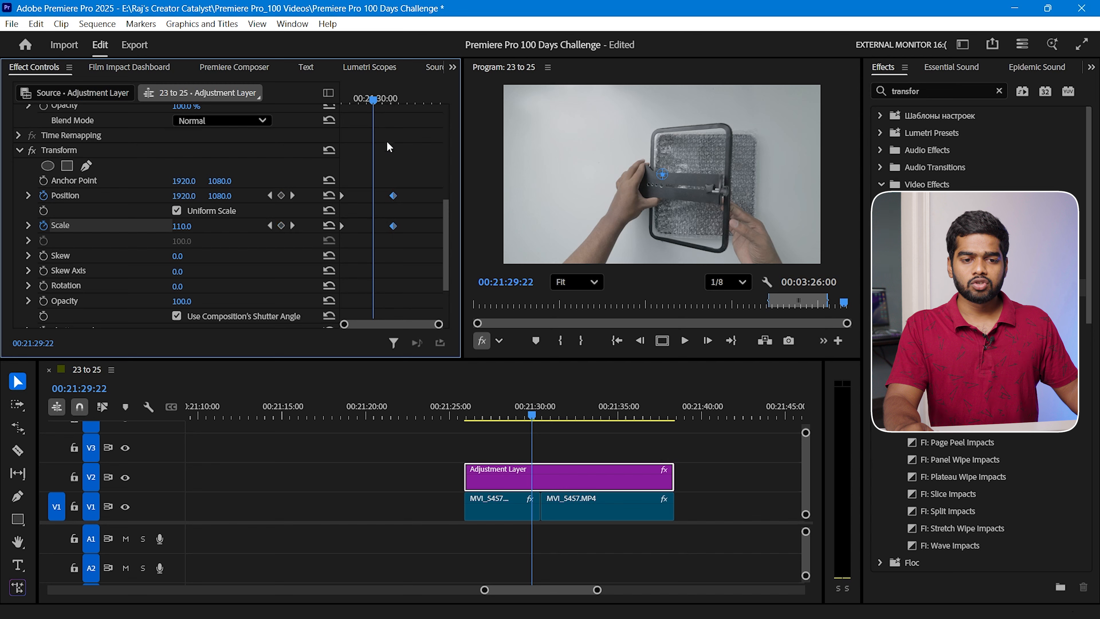
click(292, 196)
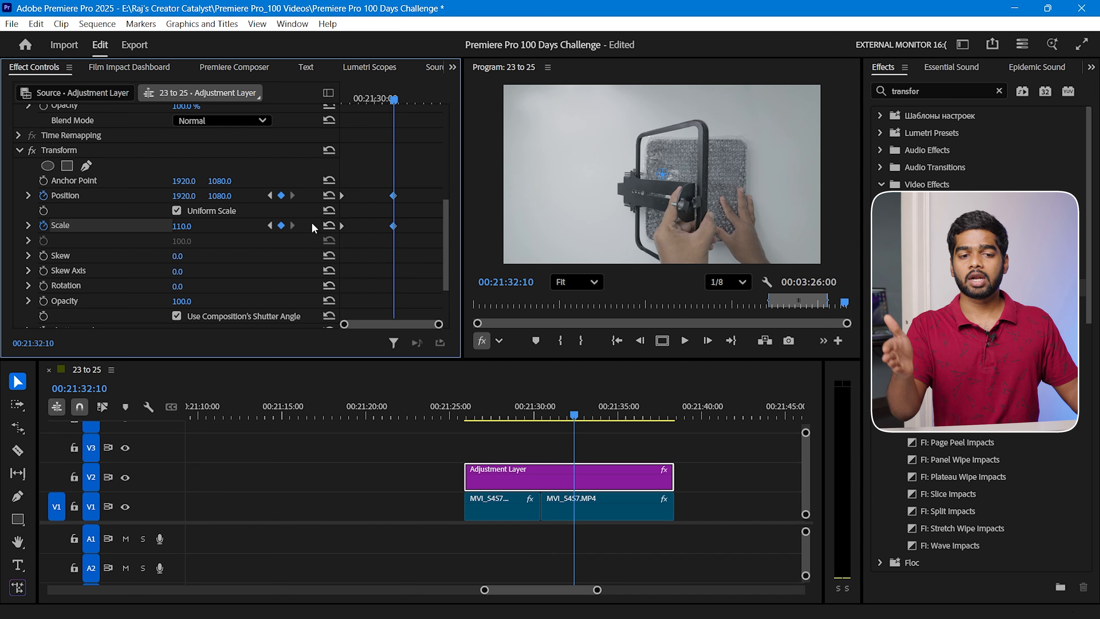
Set the Transform effect's scale to 150 and vertical position to 1001 at the second keyframes.
click(188, 224)
text(150)
key(Return)
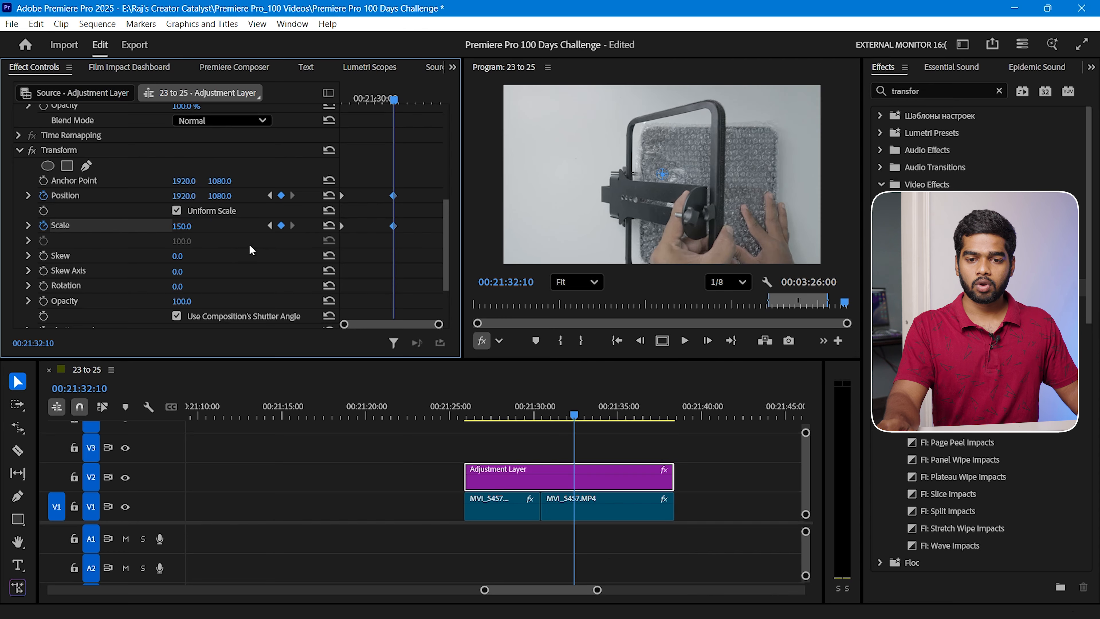
drag(216, 201, 185, 201)
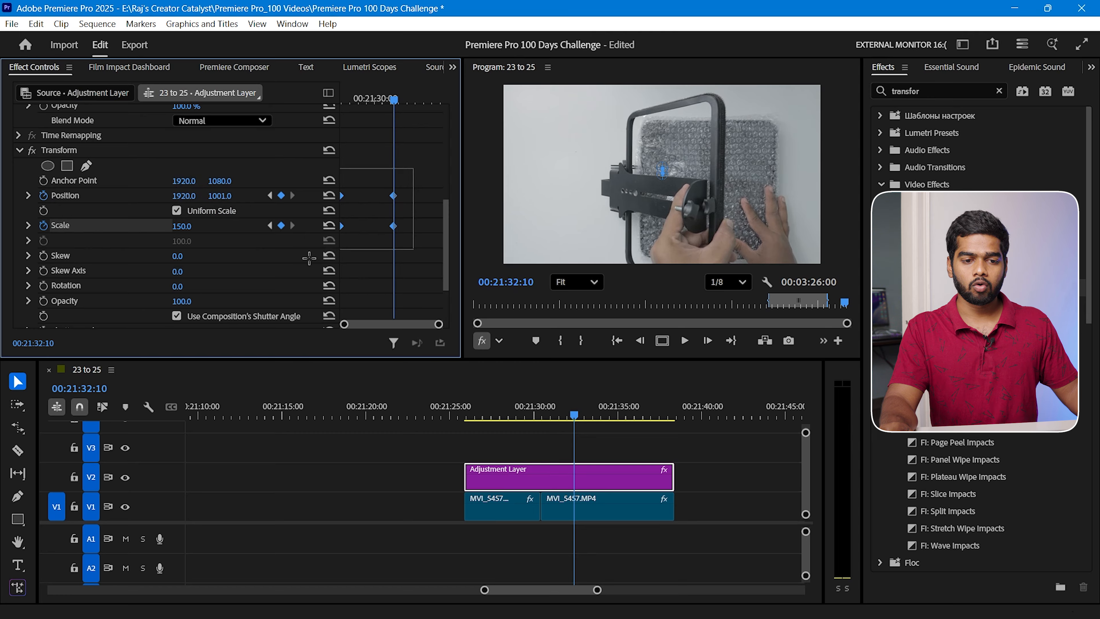
Apply Ease Out temporal interpolation to the Transform effect's Position and Scale keyframes and expand both properties' velocity graphs.
right_click(387, 227)
mouse_move(507, 308)
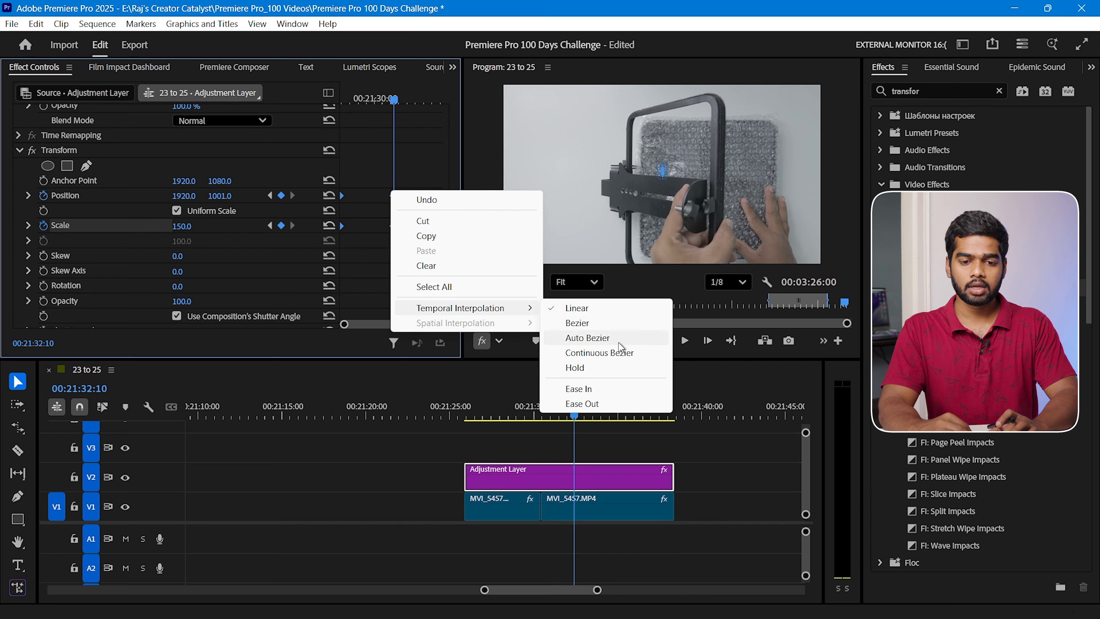
click(592, 404)
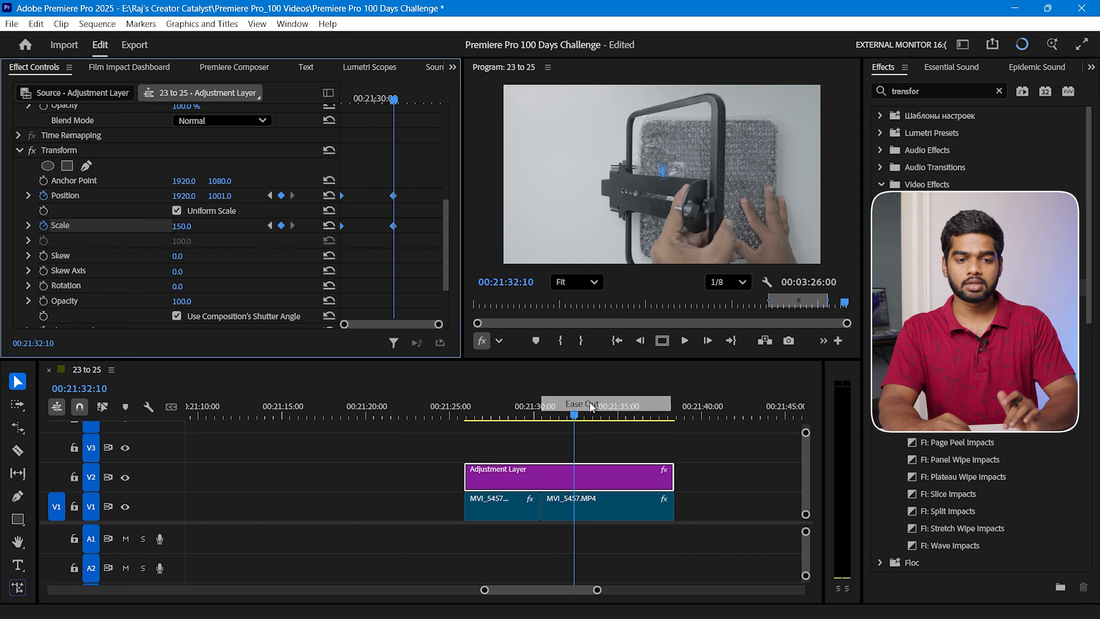
click(29, 196)
click(31, 273)
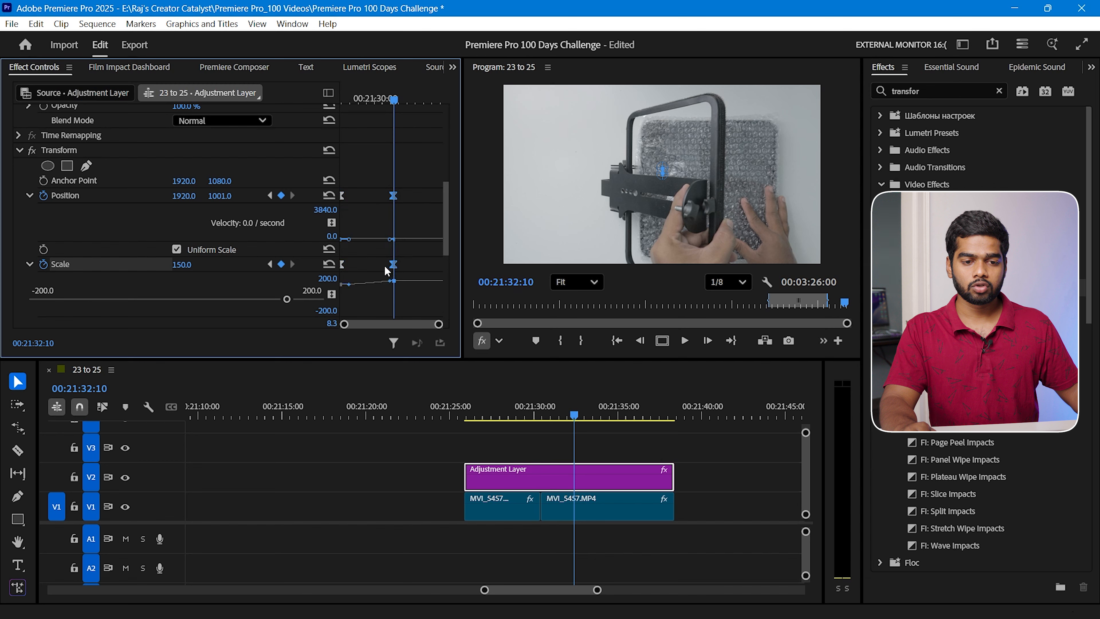
Play back the keyframed zoom from the start of the adjustment layer.
click(493, 415)
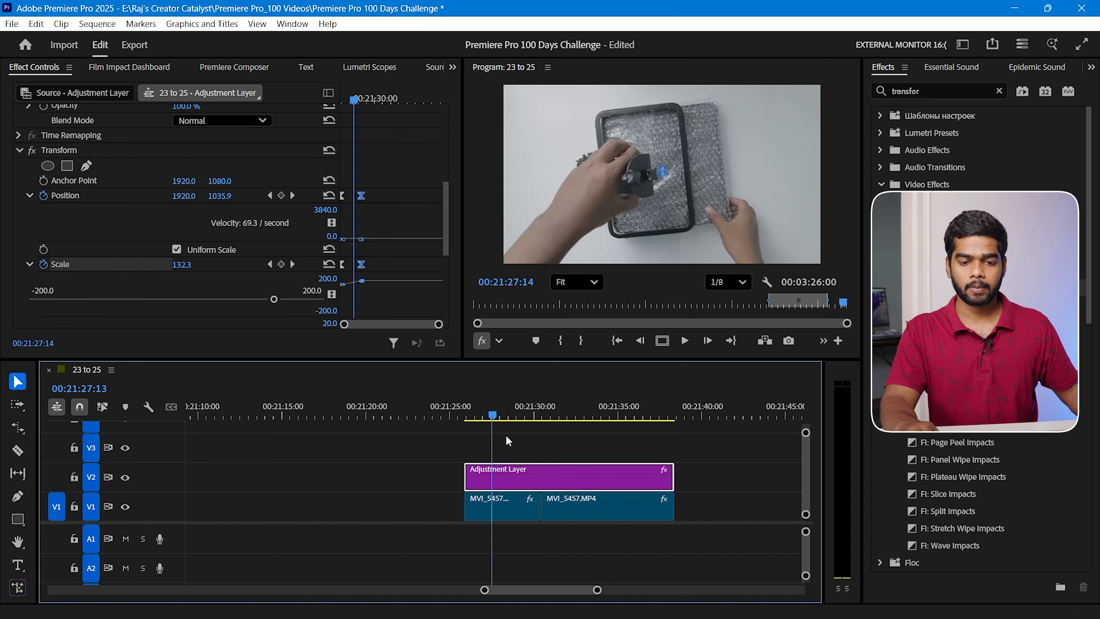
key(Up)
click(526, 448)
key(space)
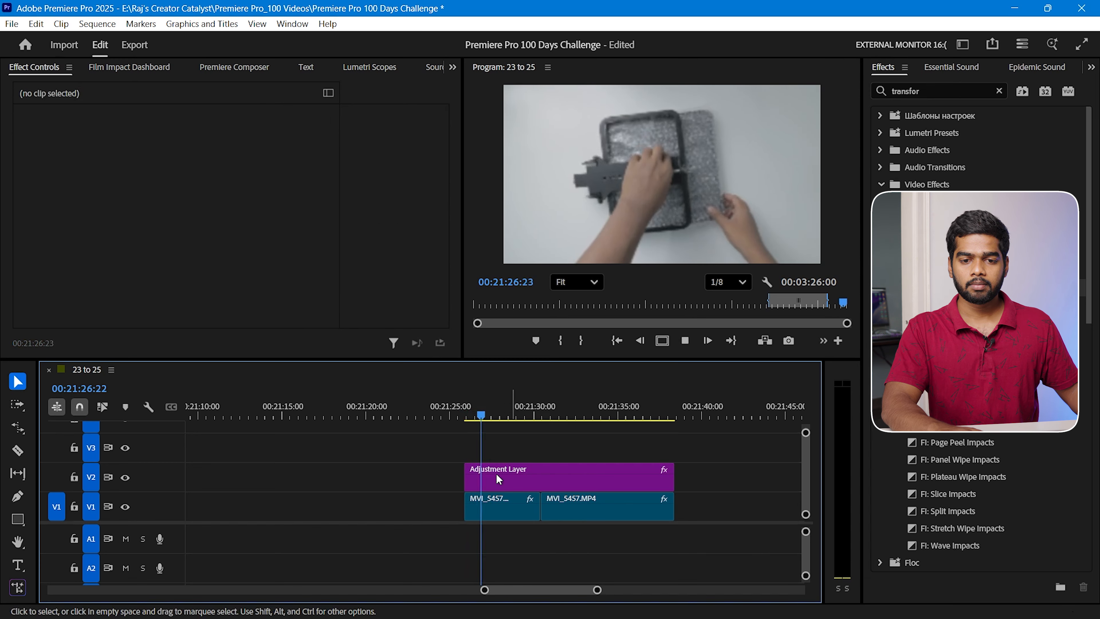
Move the adjustment layer's second Position and Scale keyframes out to 00:21:36:01 and play back the slower zoom.
click(518, 478)
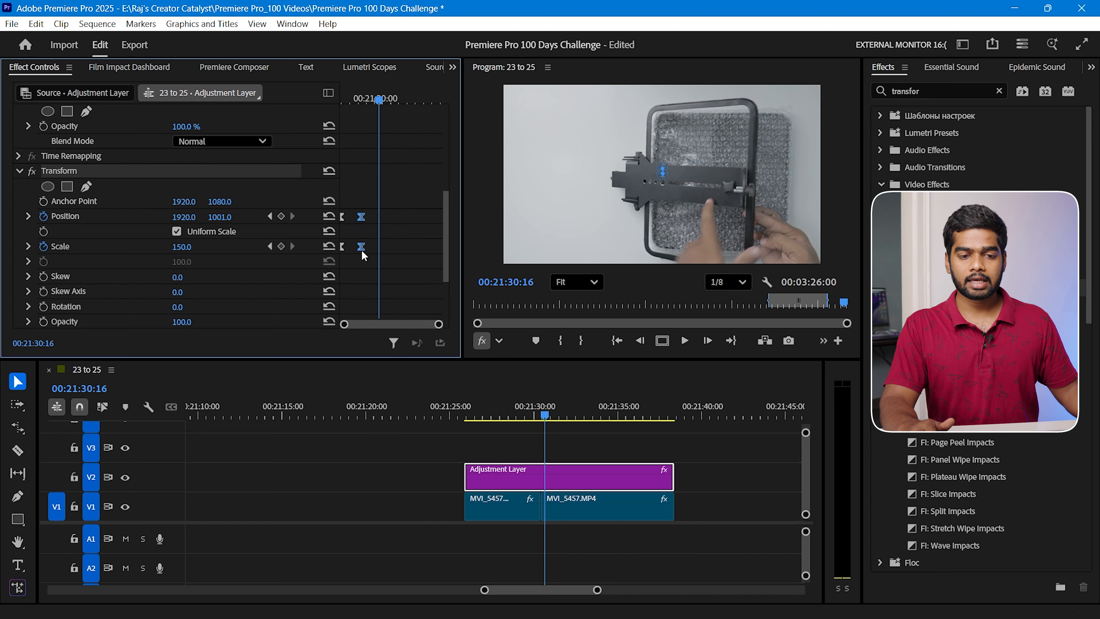
drag(373, 246, 424, 246)
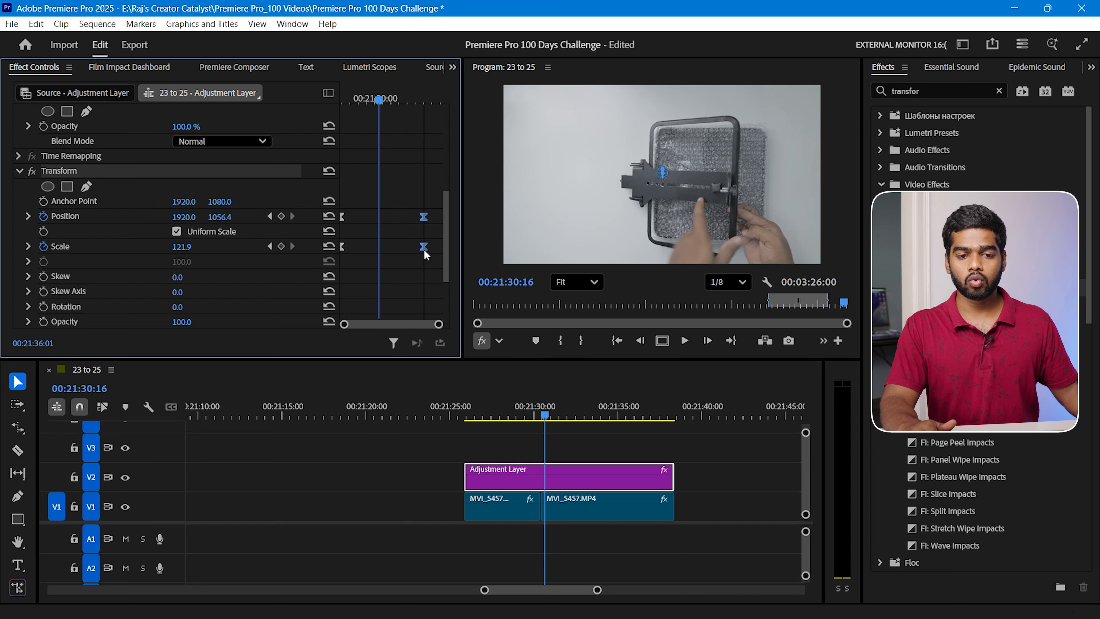
key(space)
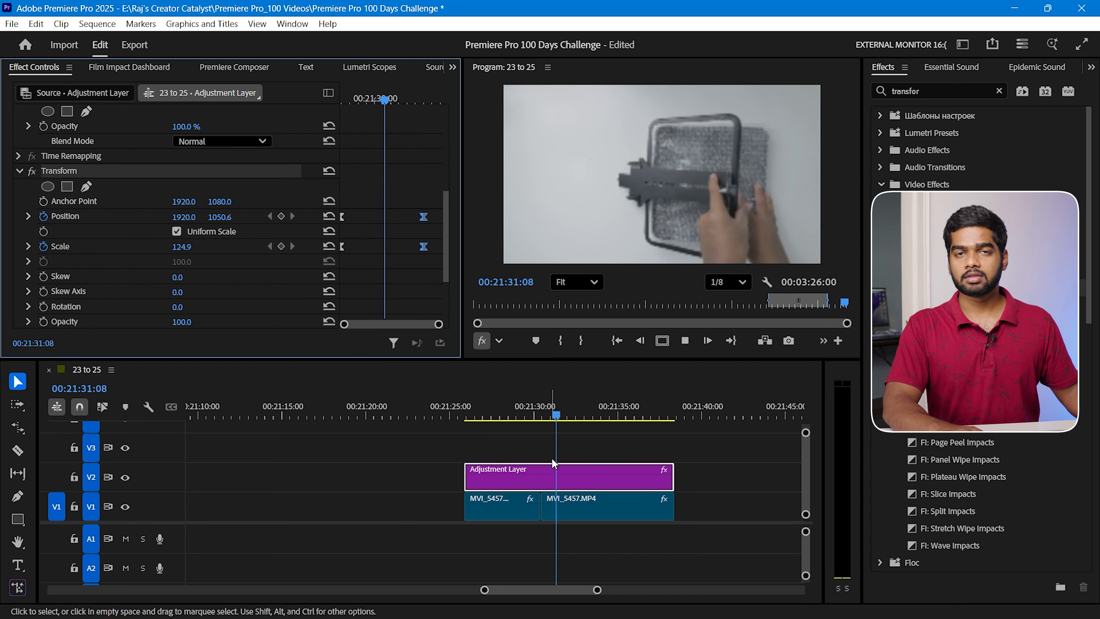